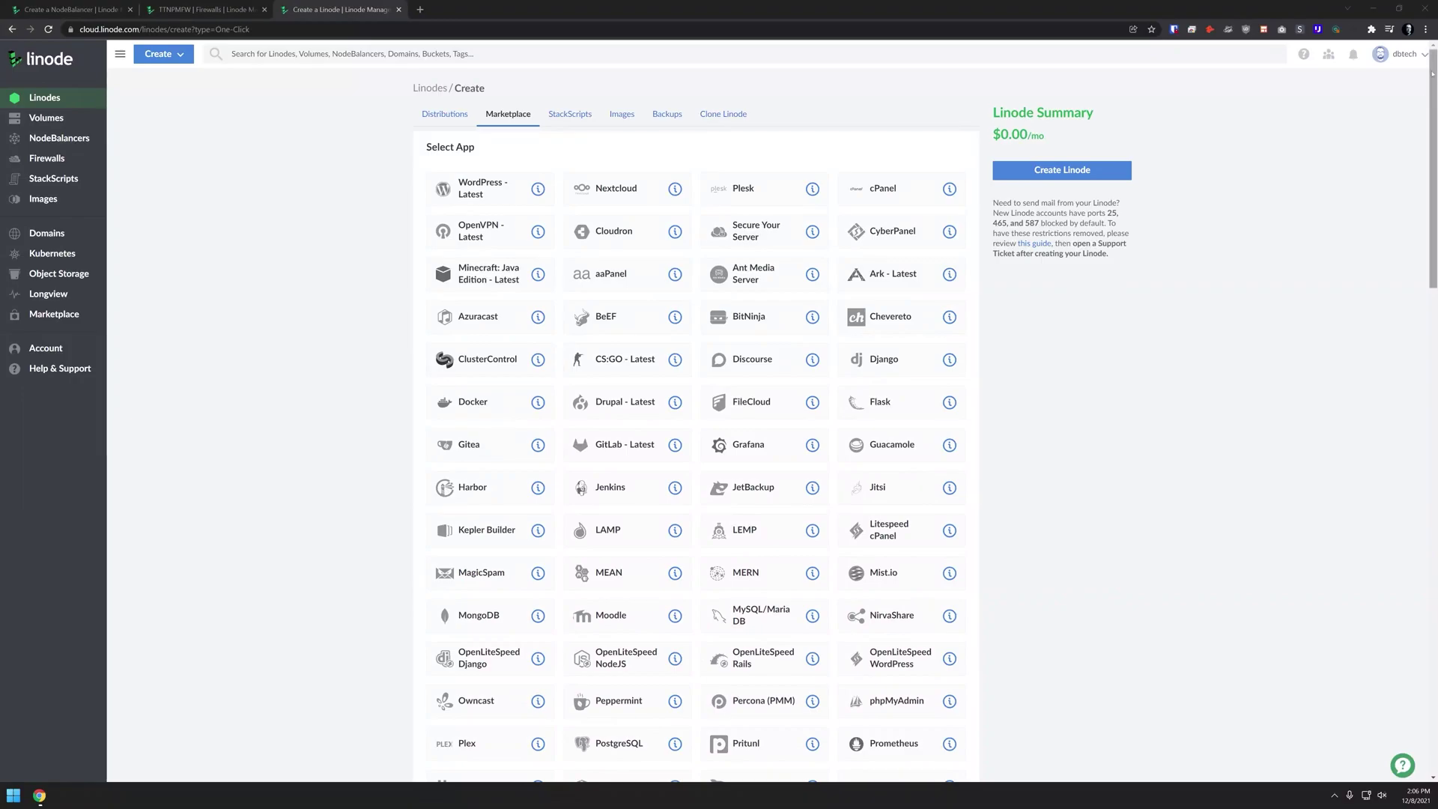
# Scroll through the Marketplace apps, Dallas region and Dedicated 4 GB plan options for DockerServer
pyautogui.scroll(-2, 697, 412)
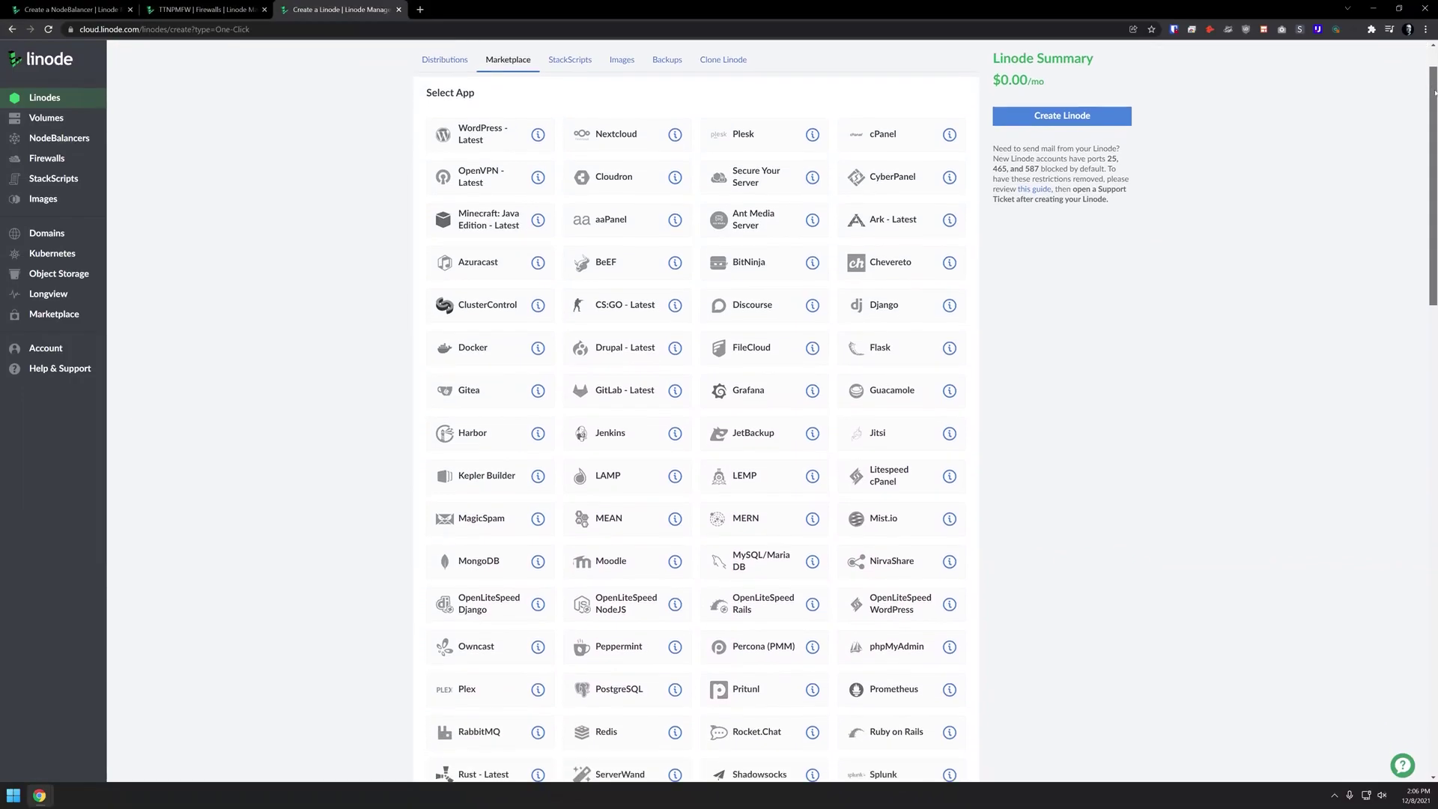
pyautogui.scroll(-3, 696, 411)
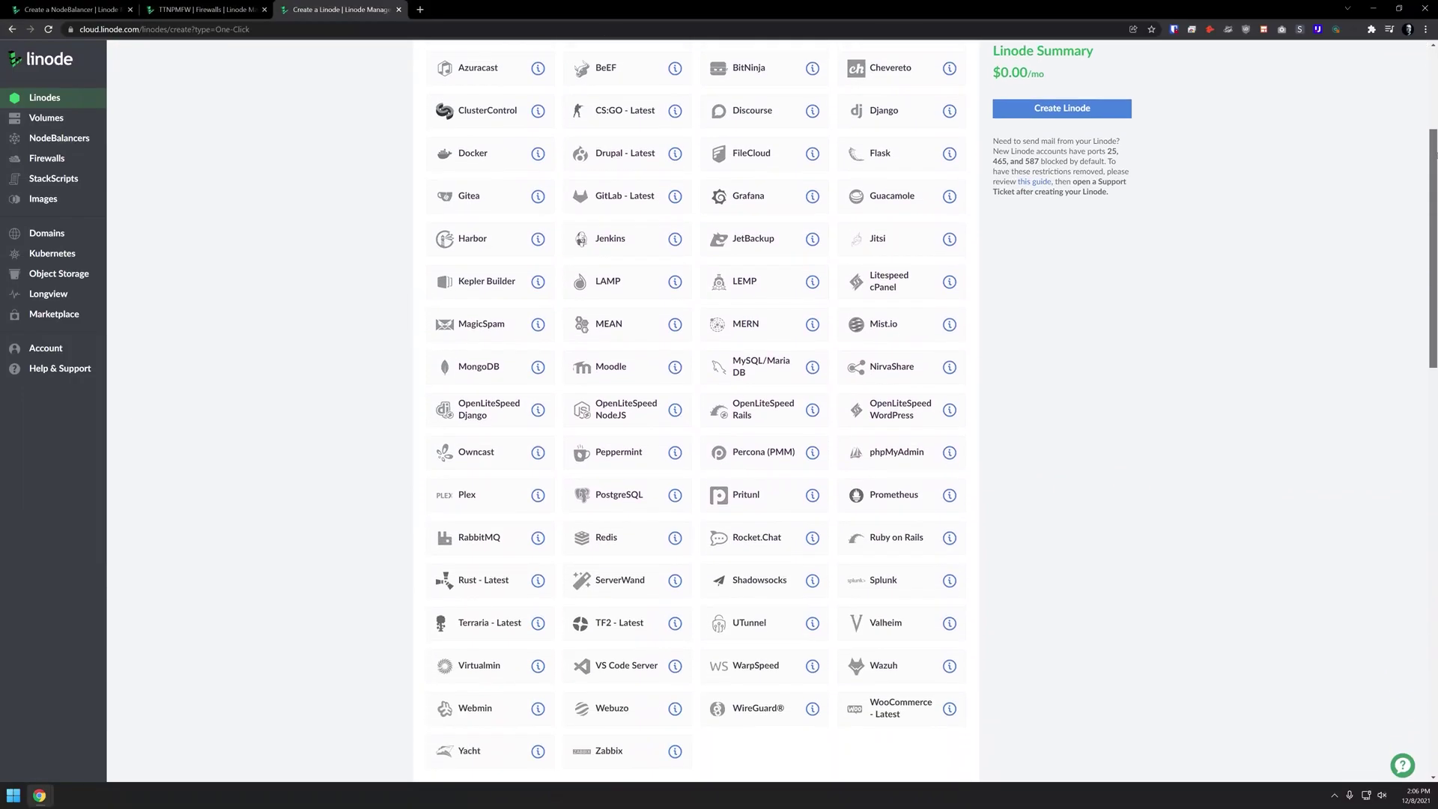
pyautogui.scroll(-2, 1434, 228)
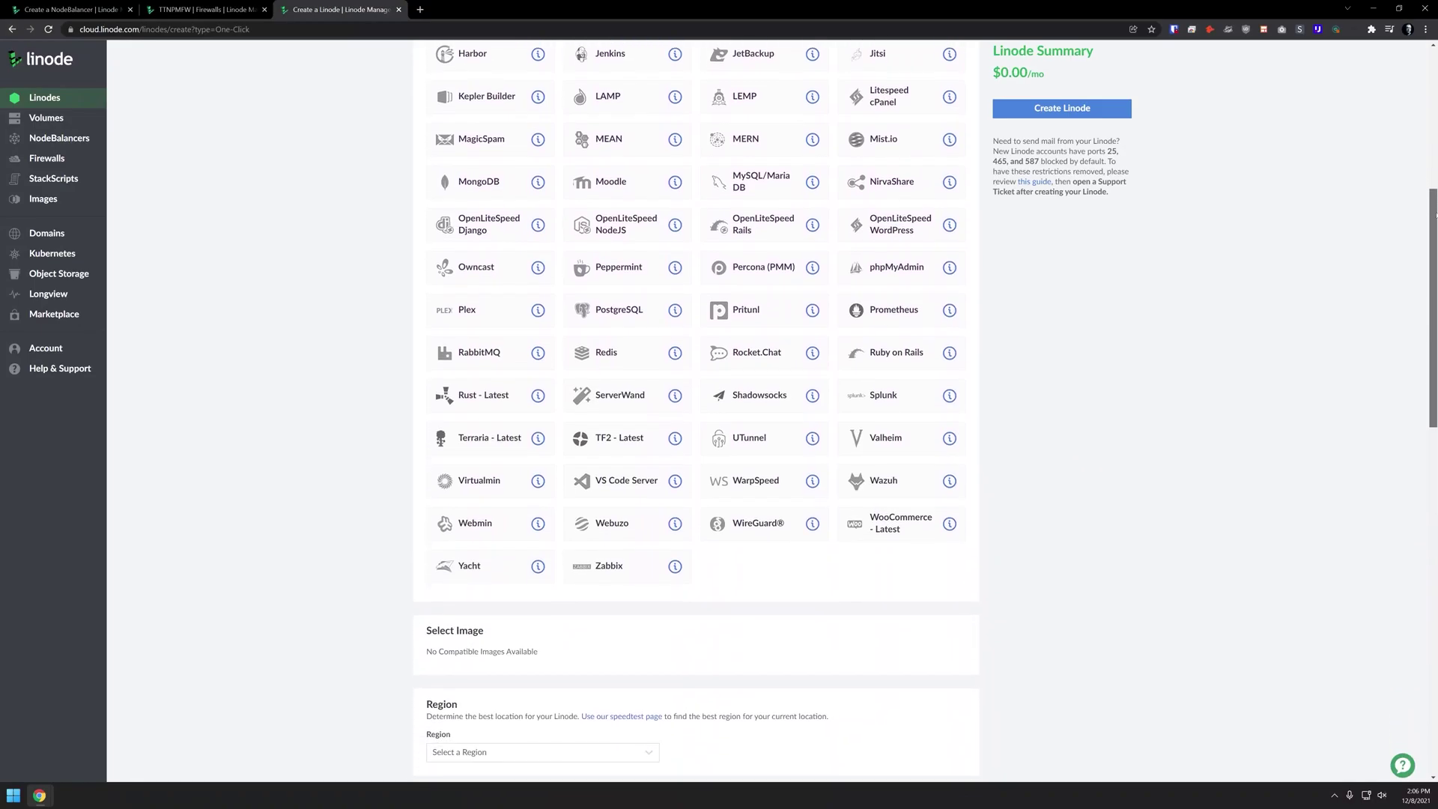
pyautogui.moveTo(1434, 229); pyautogui.dragTo(1434, 491)
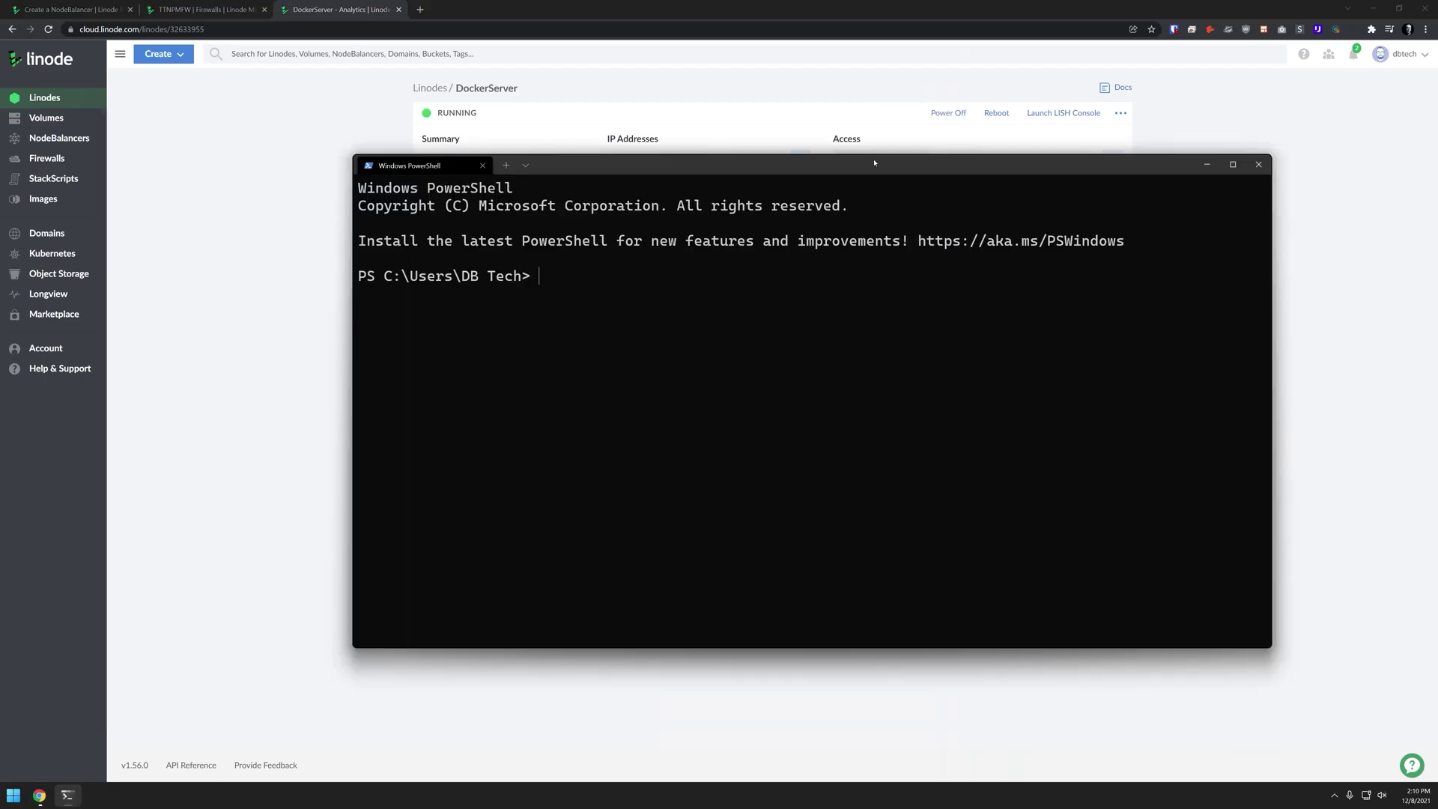
# SSH into the server as root and run sudo docker ps, showing no containers yet
pyautogui.press('Return')
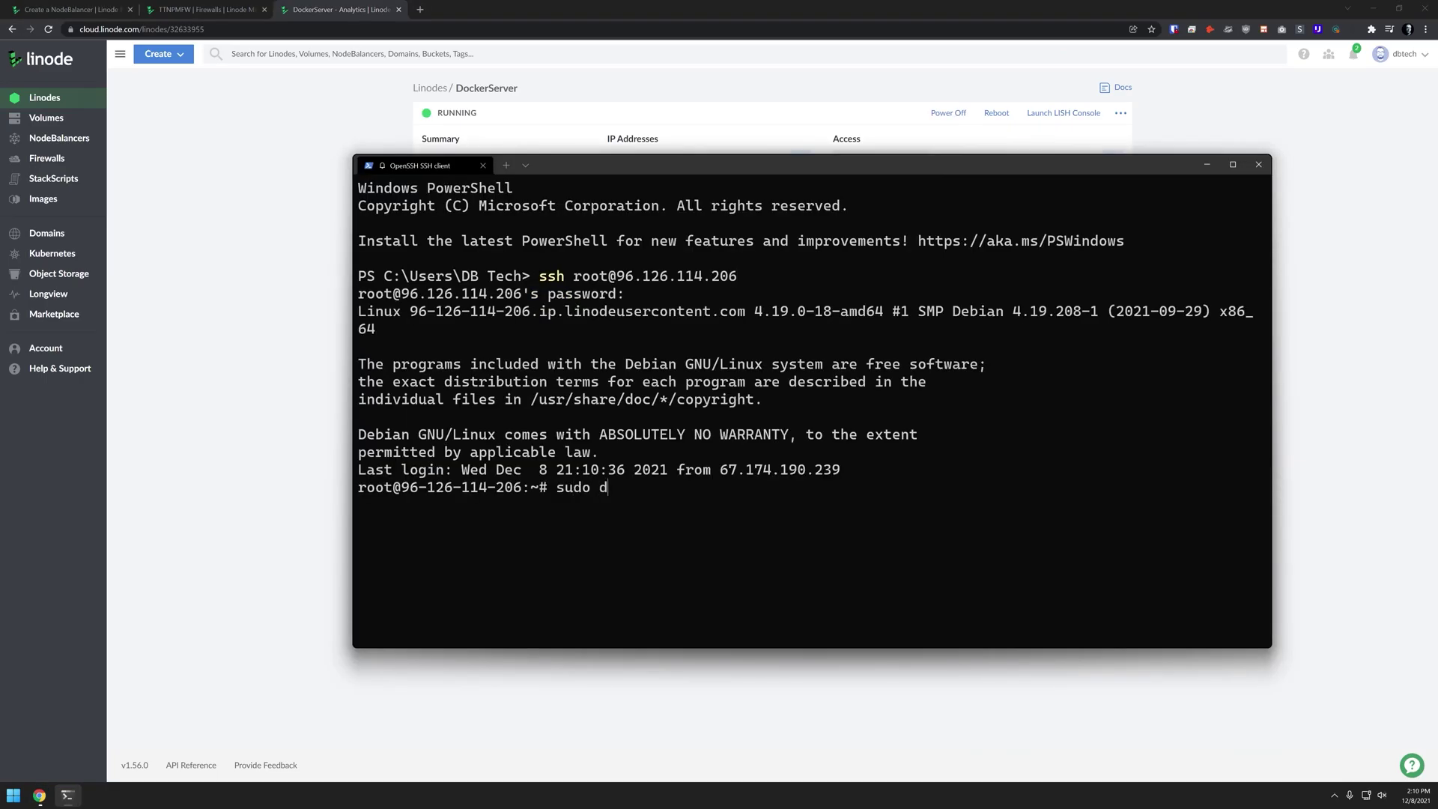
pyautogui.write('sudo docker ps')
pyautogui.press('Return')
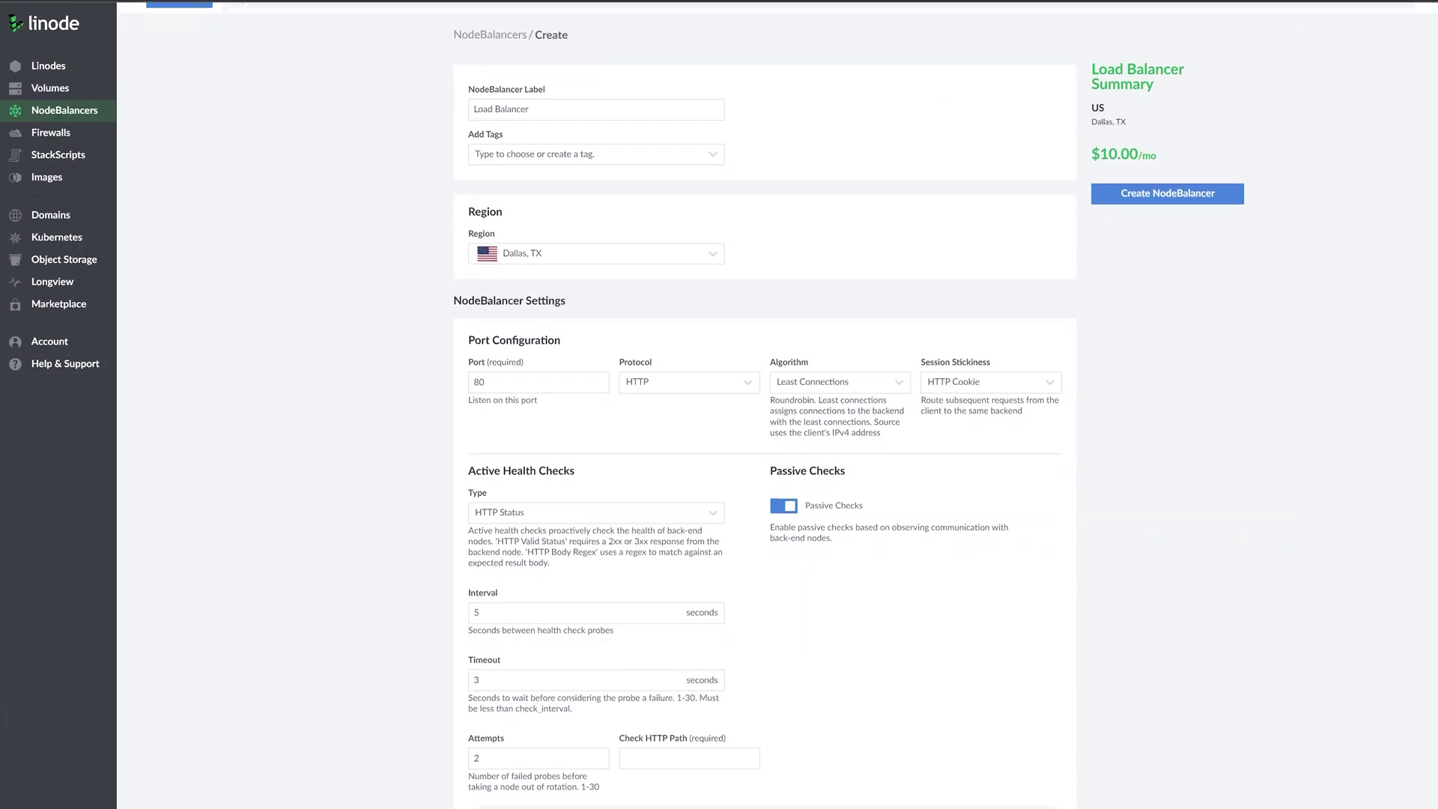
pyautogui.scroll(-5, 765, 404)
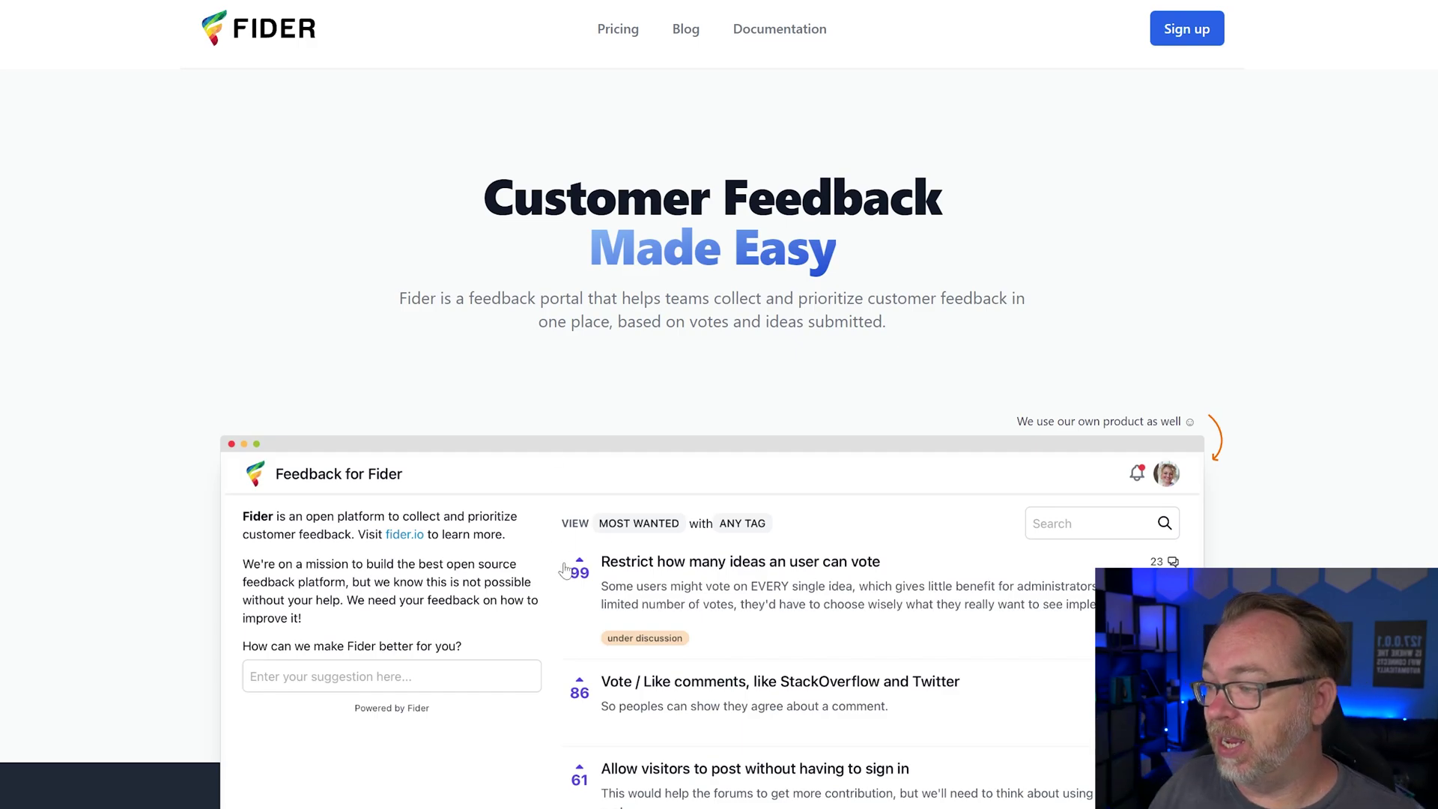
# Scroll down the Fider homepage
pyautogui.scroll(-4, 616, 510)
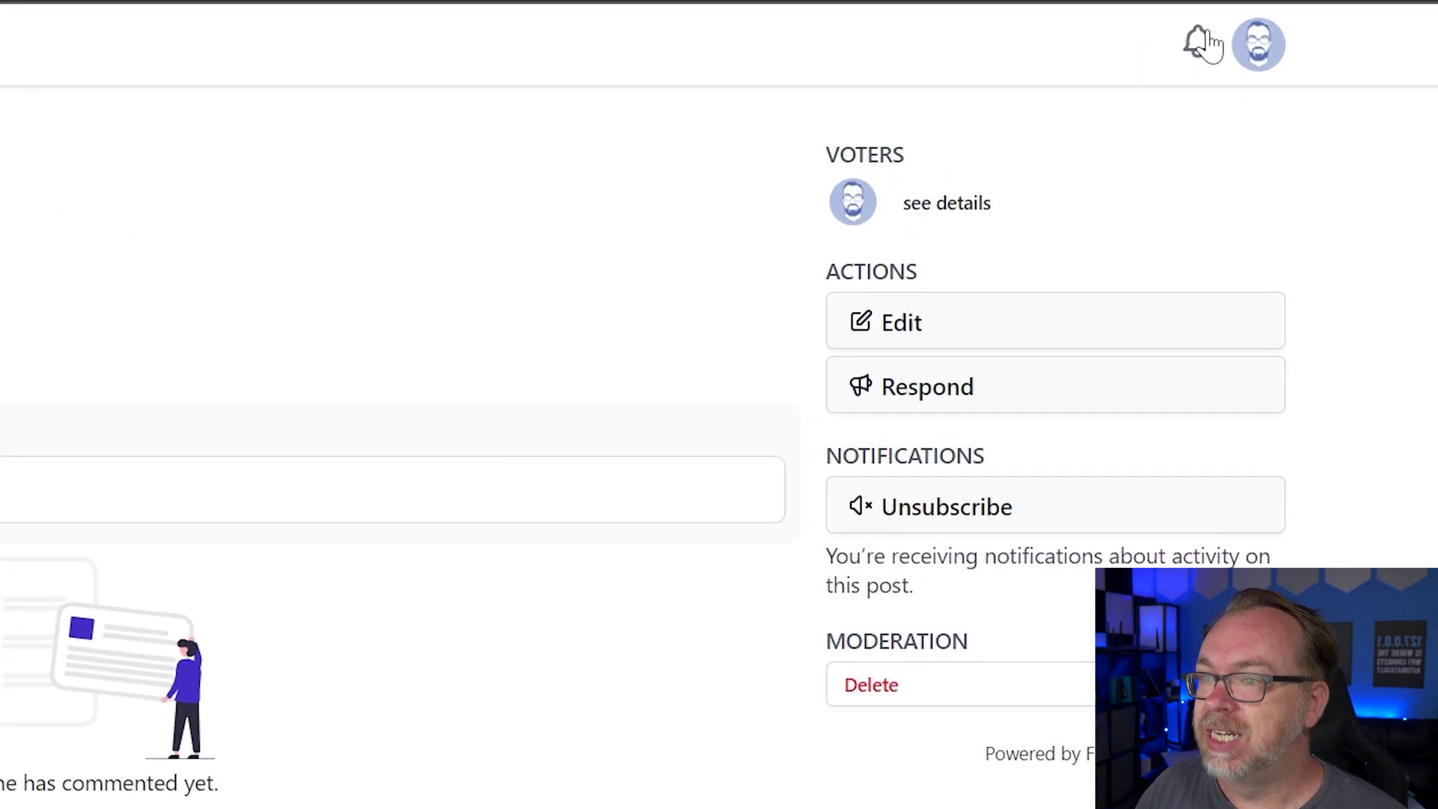
# Check notifications, then open My Settings and review avatar choices, keeping Gravatar
pyautogui.click(1198, 46)
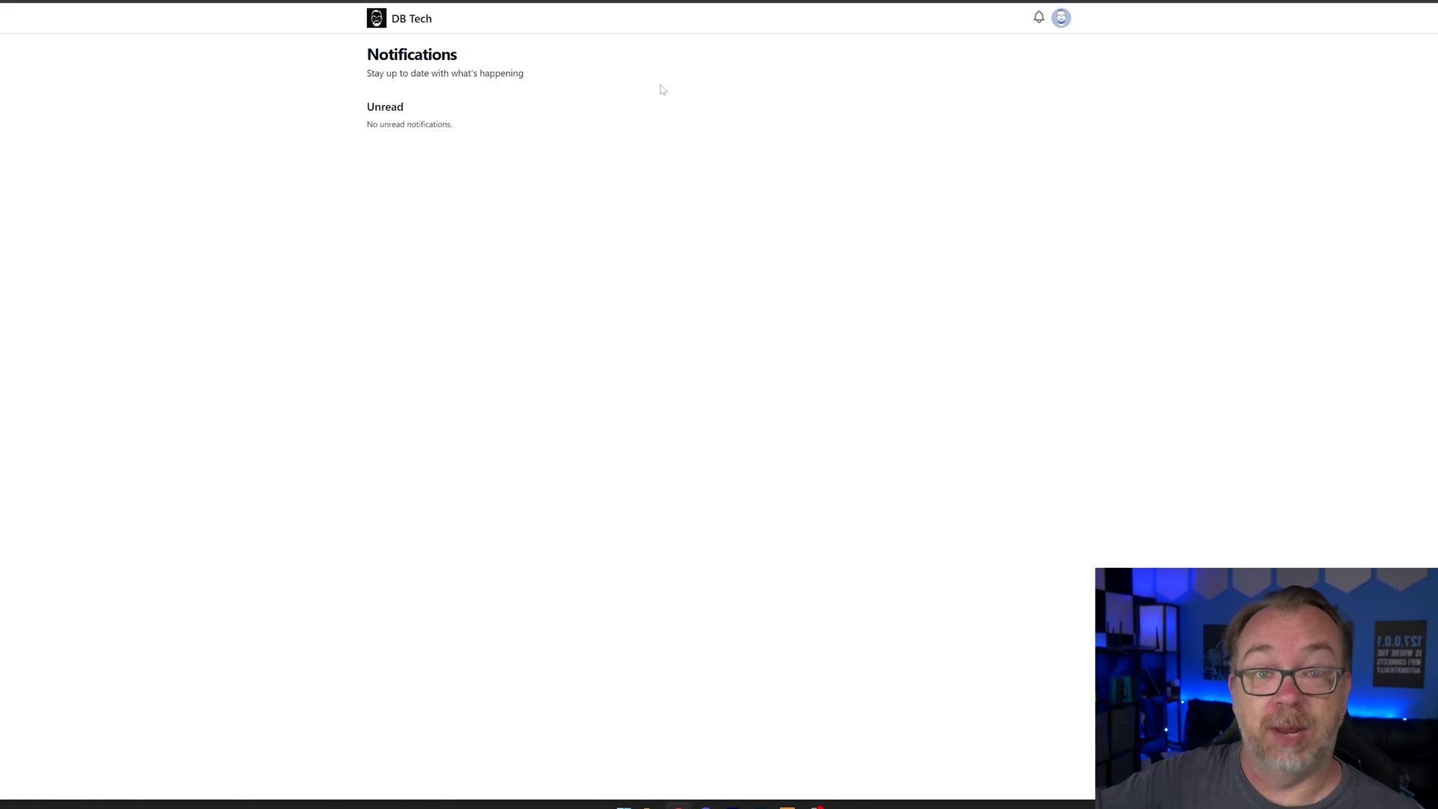
pyautogui.click(1061, 20)
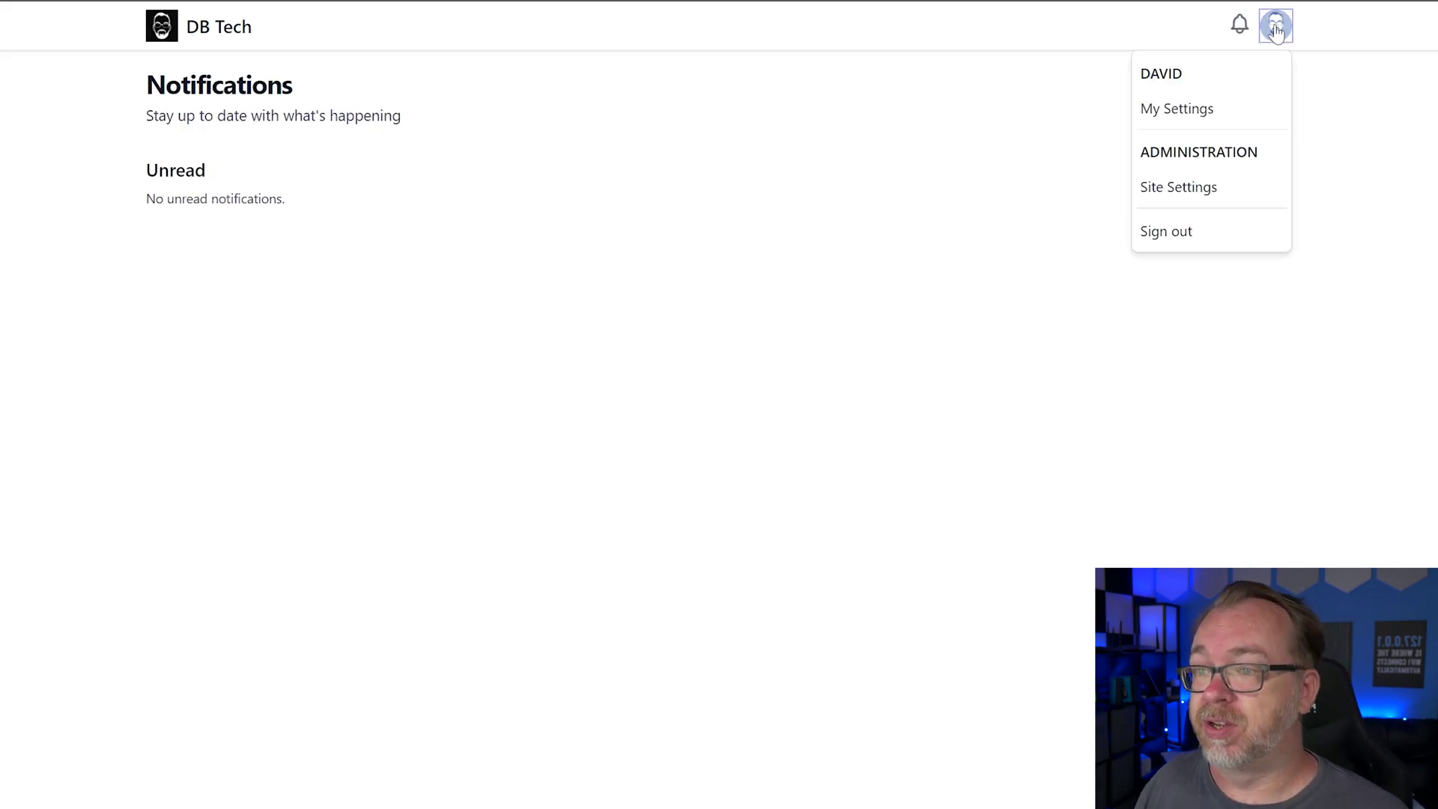
pyautogui.click(1161, 109)
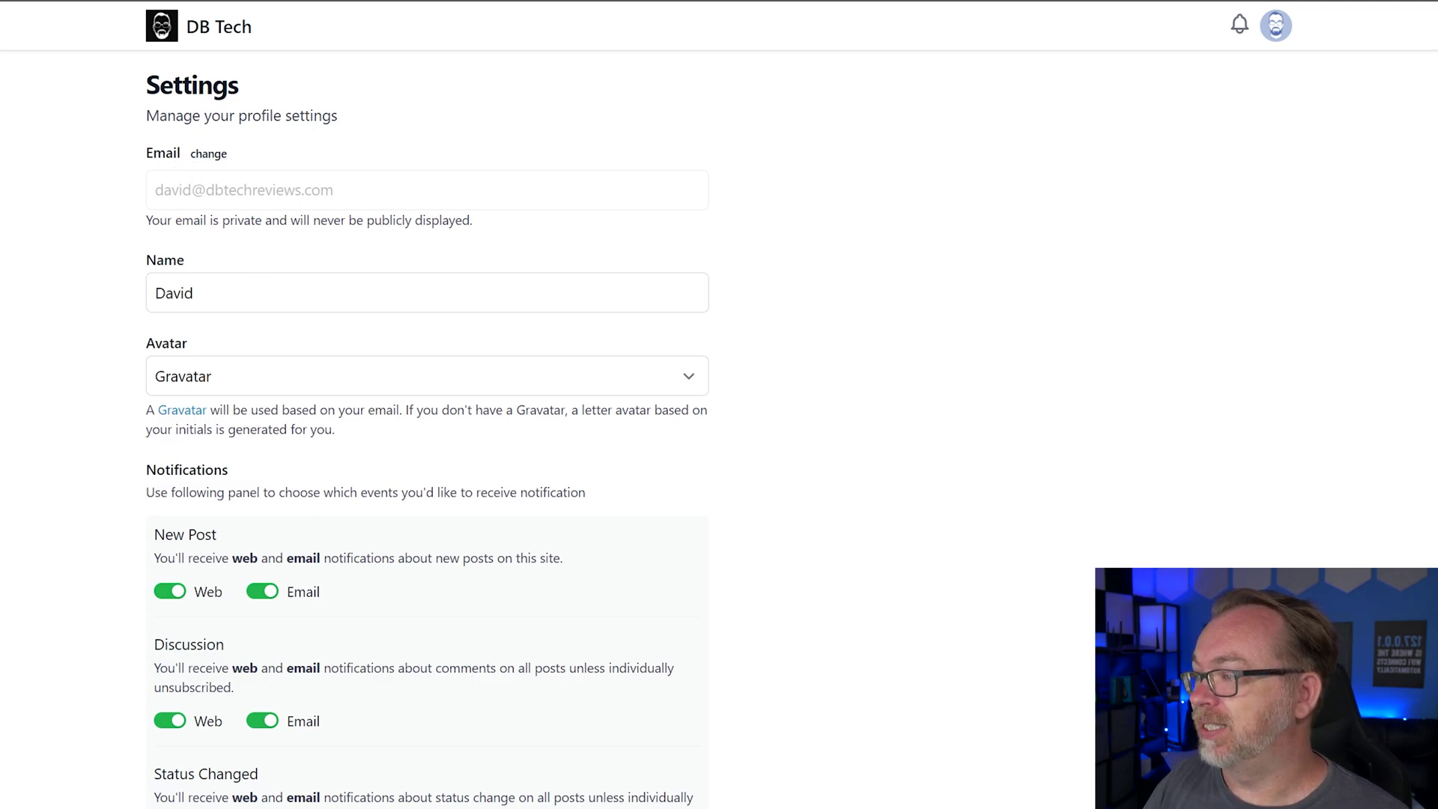
pyautogui.click(246, 376)
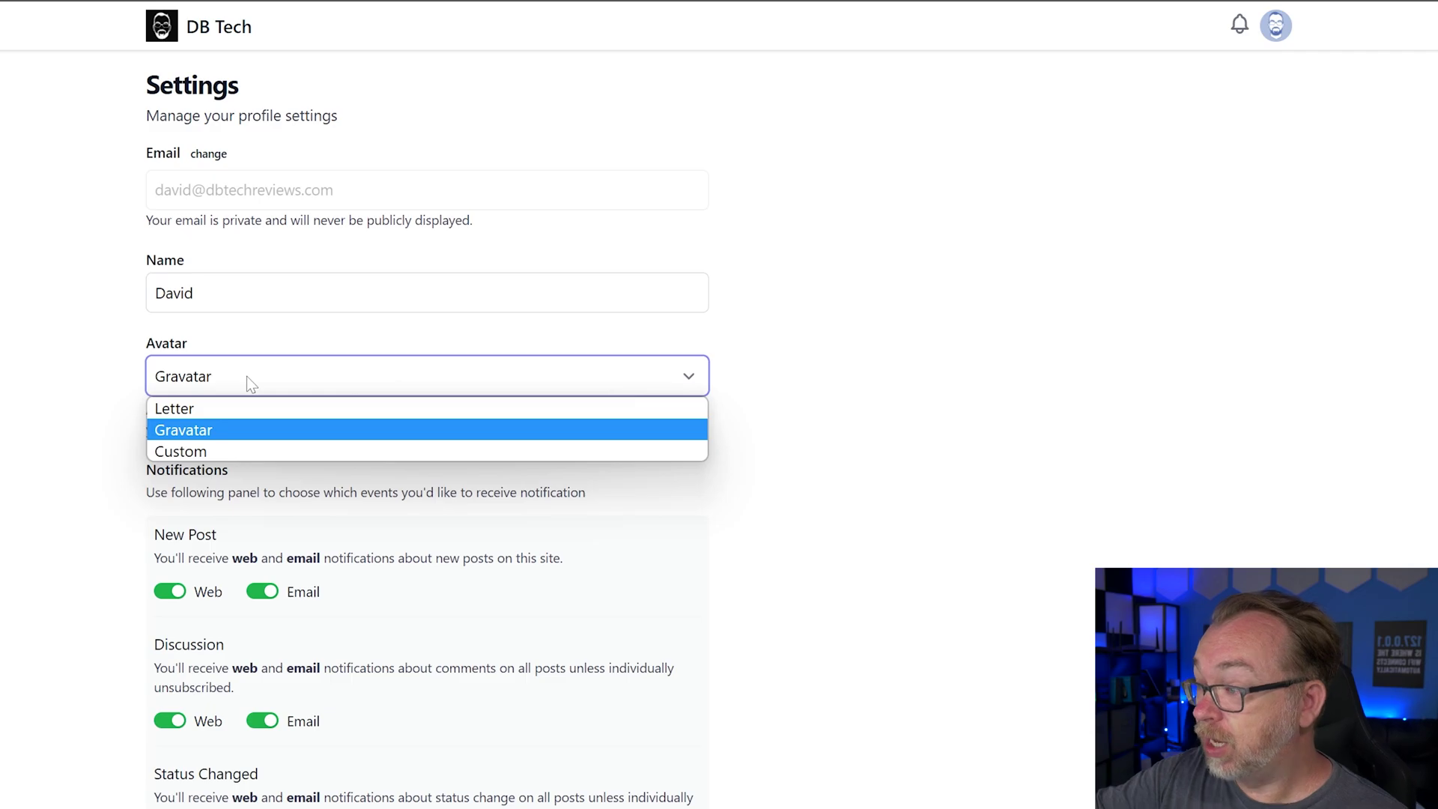
pyautogui.click(44, 570)
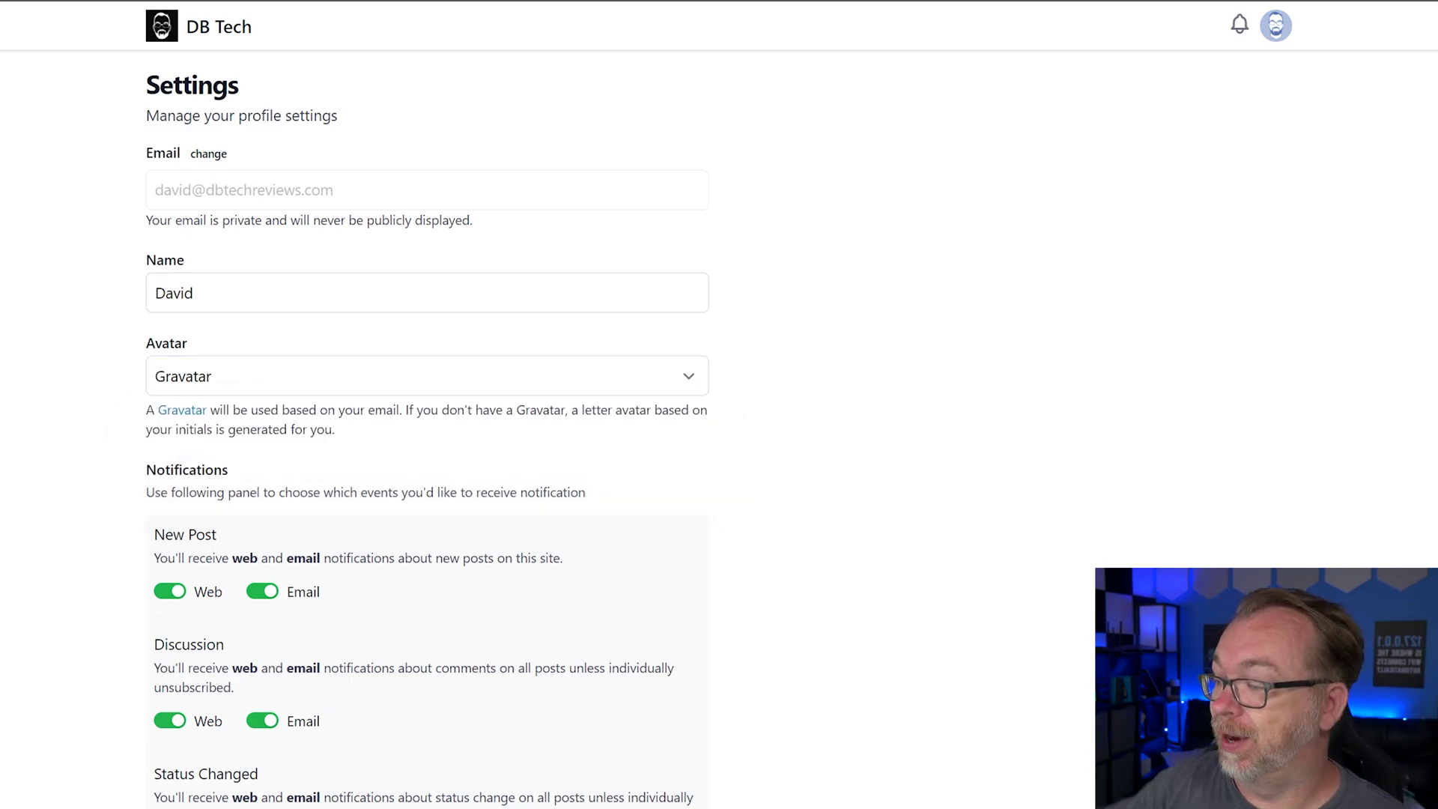
pyautogui.scroll(-6, 229, 477)
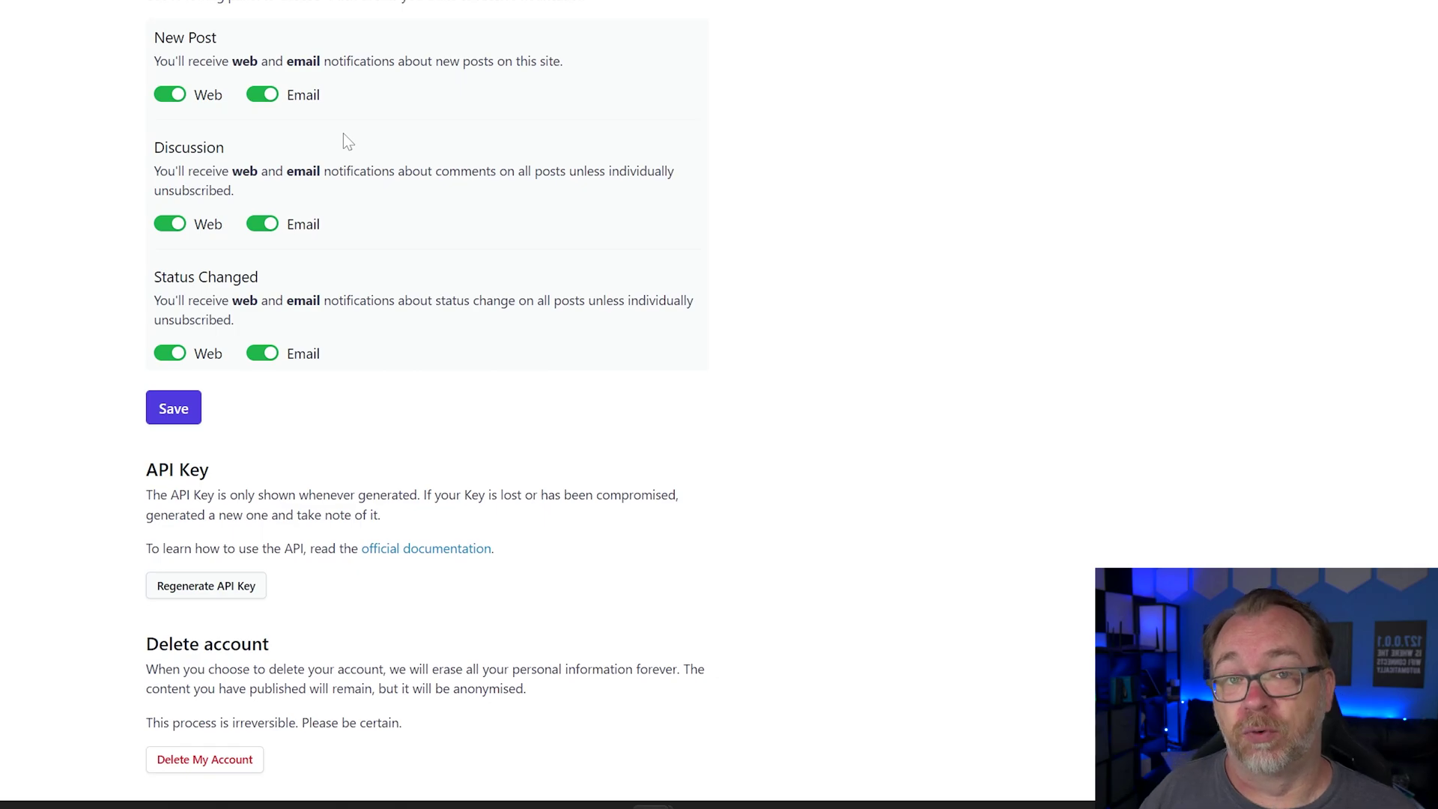
# Set the welcome message to 'This is a demo site for a YouTube video' and save it
pyautogui.click(1294, 26)
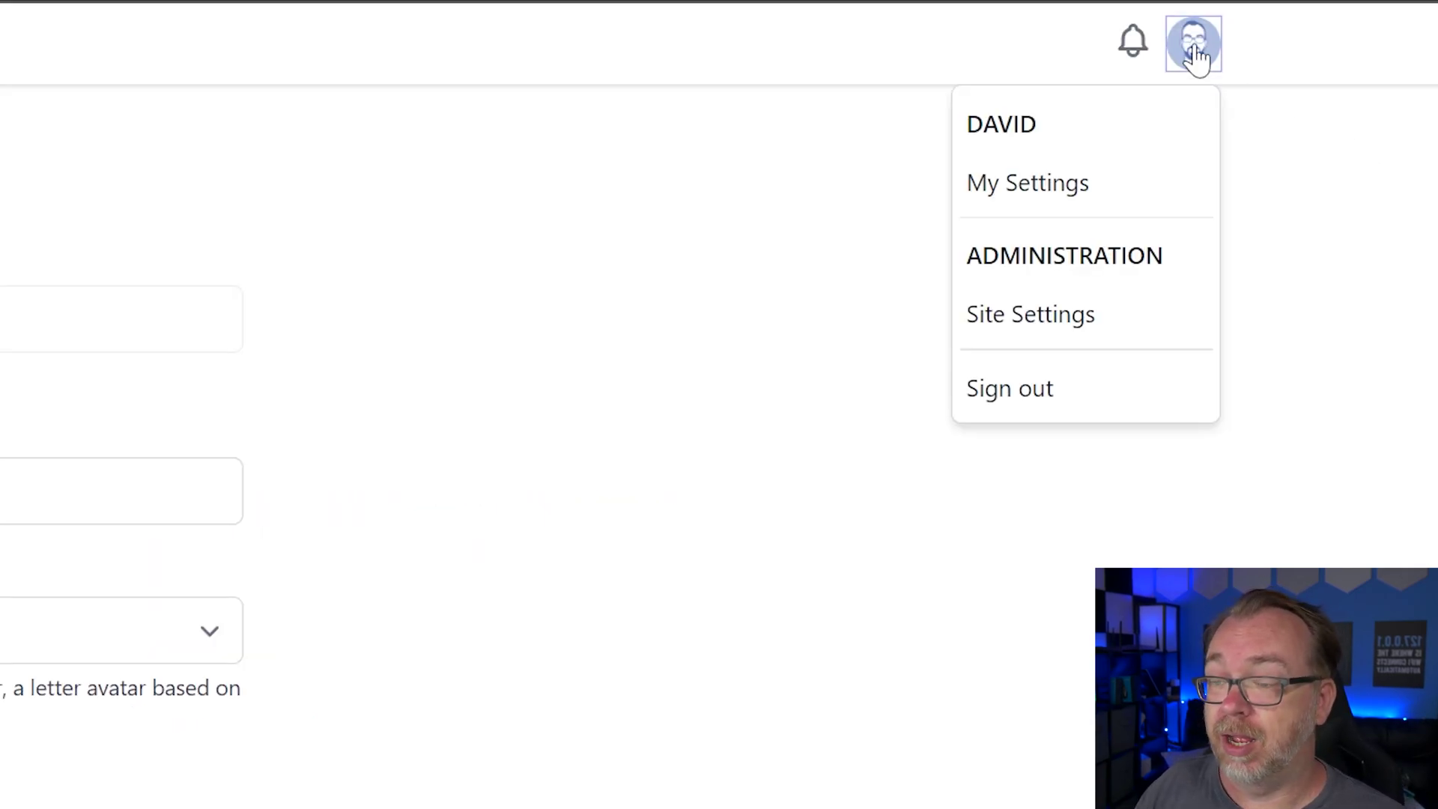
pyautogui.click(1059, 334)
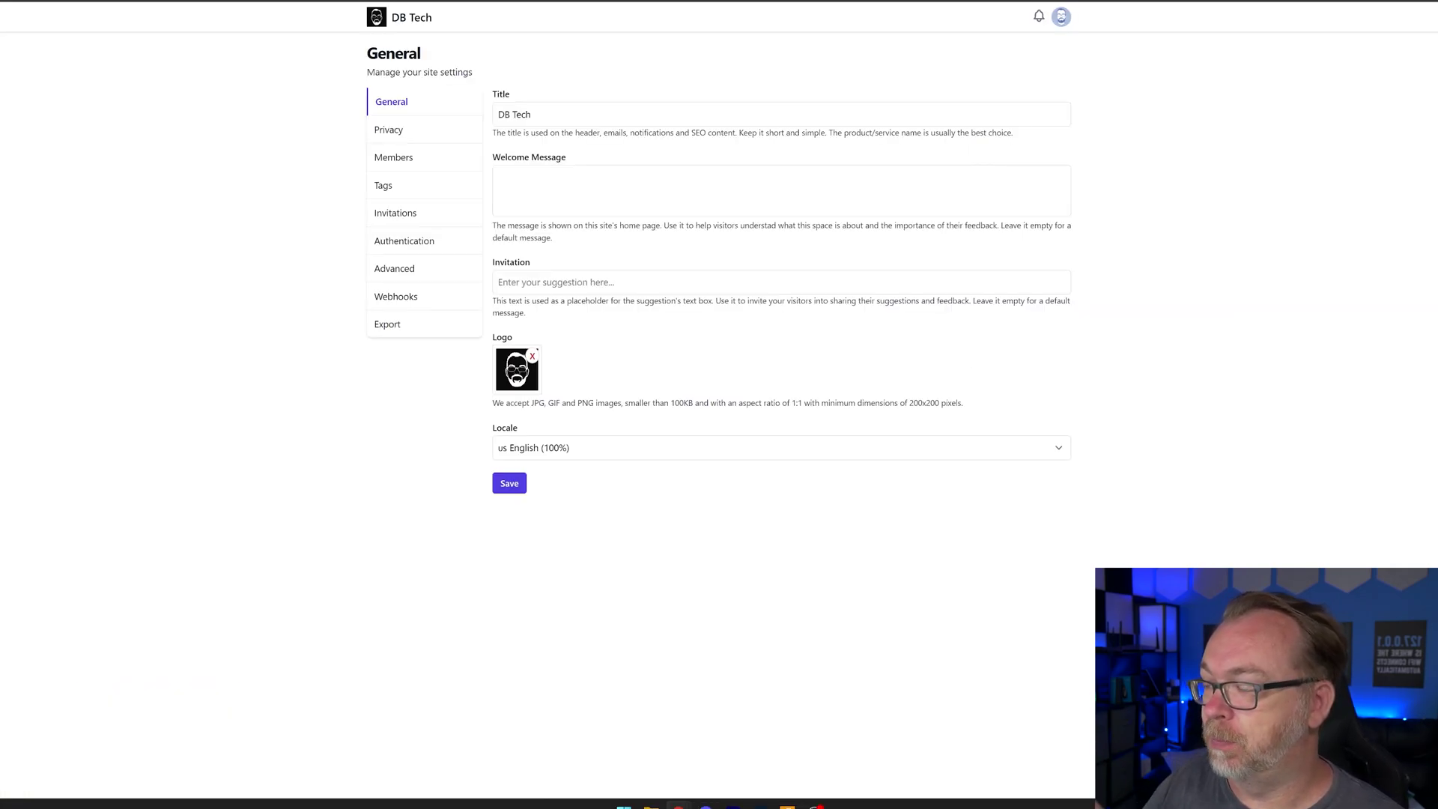
pyautogui.click(781, 190)
pyautogui.write('This is a demo site for a YouTub')
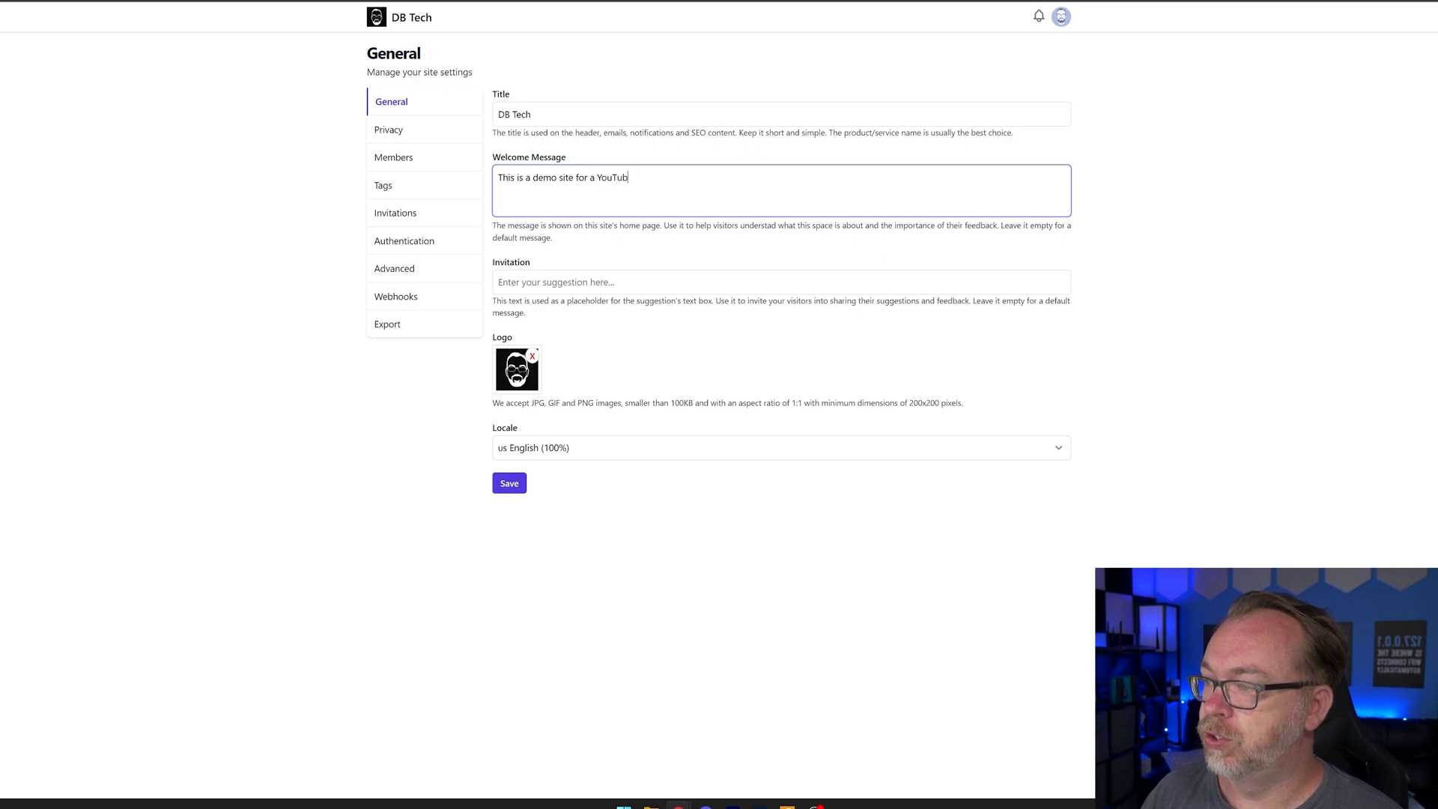
pyautogui.write('e video')
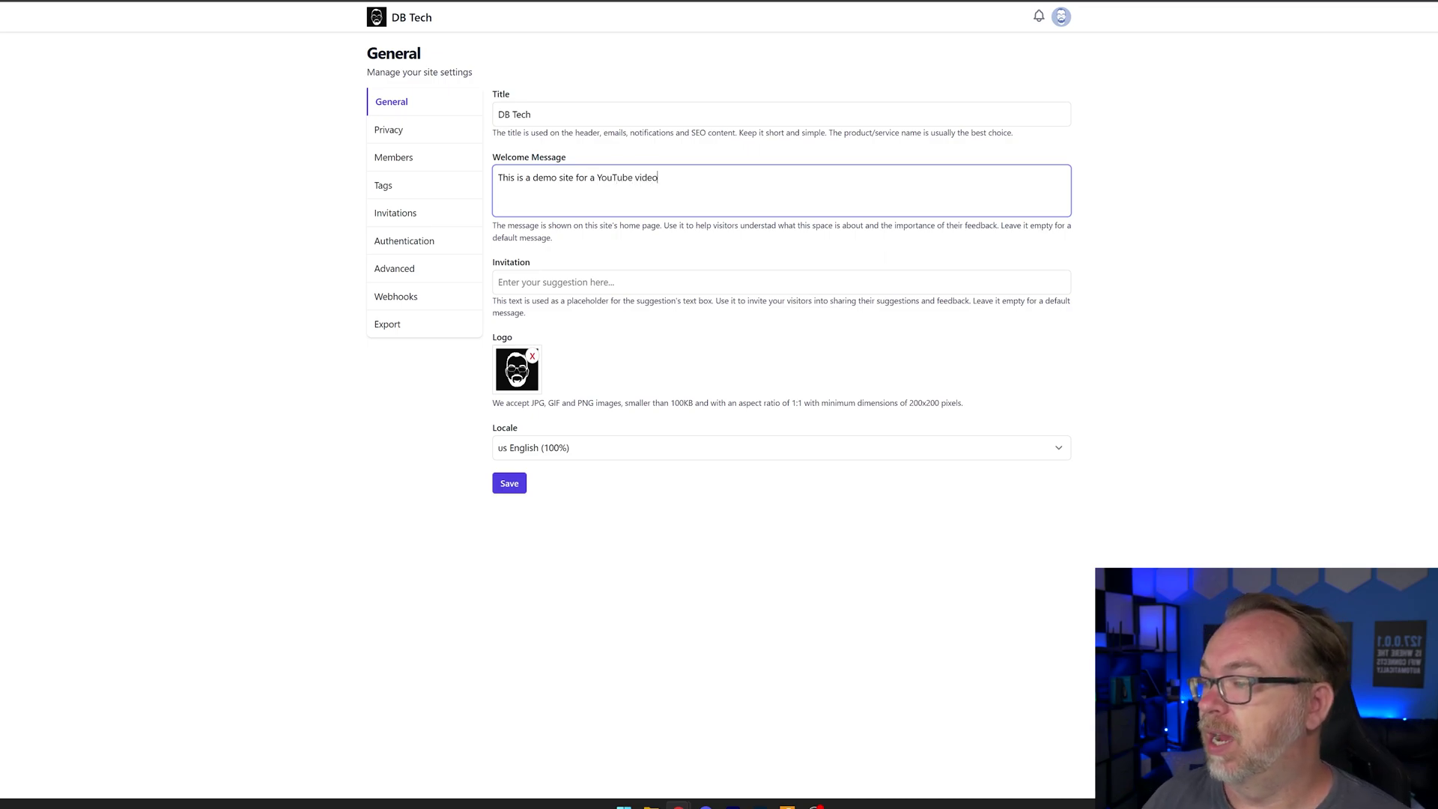
pyautogui.click(573, 281)
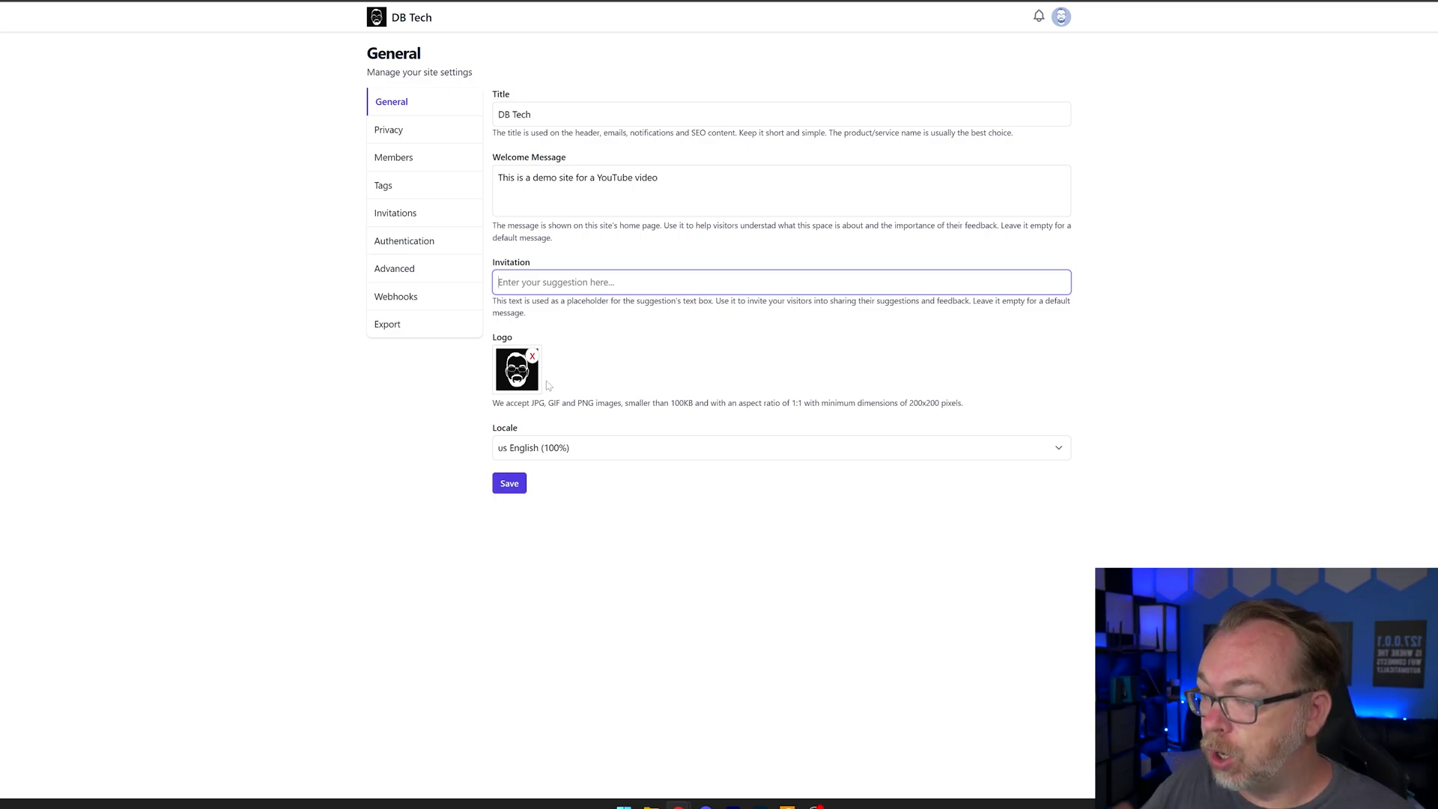
pyautogui.click(509, 483)
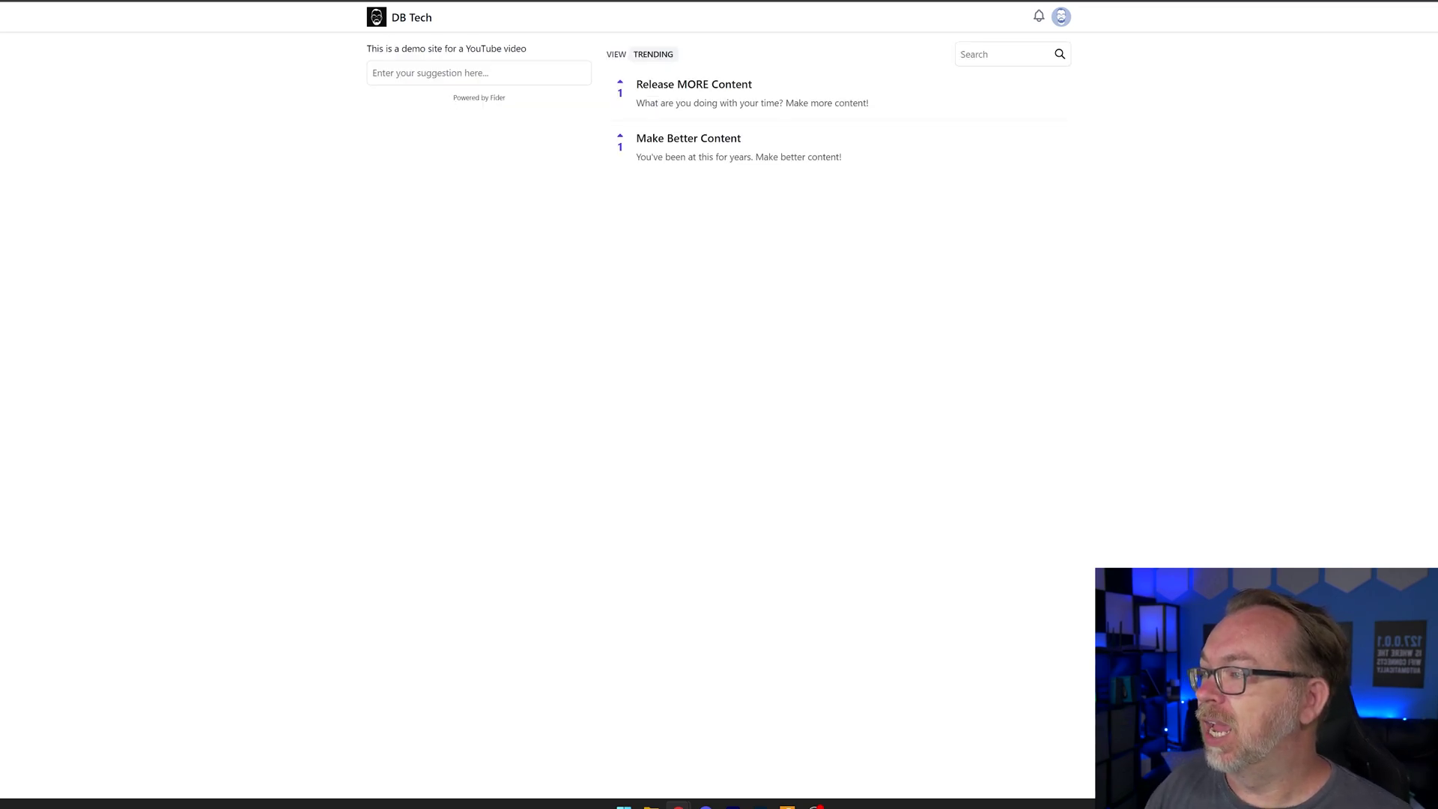
pyautogui.moveTo(379, 49); pyautogui.dragTo(481, 48)
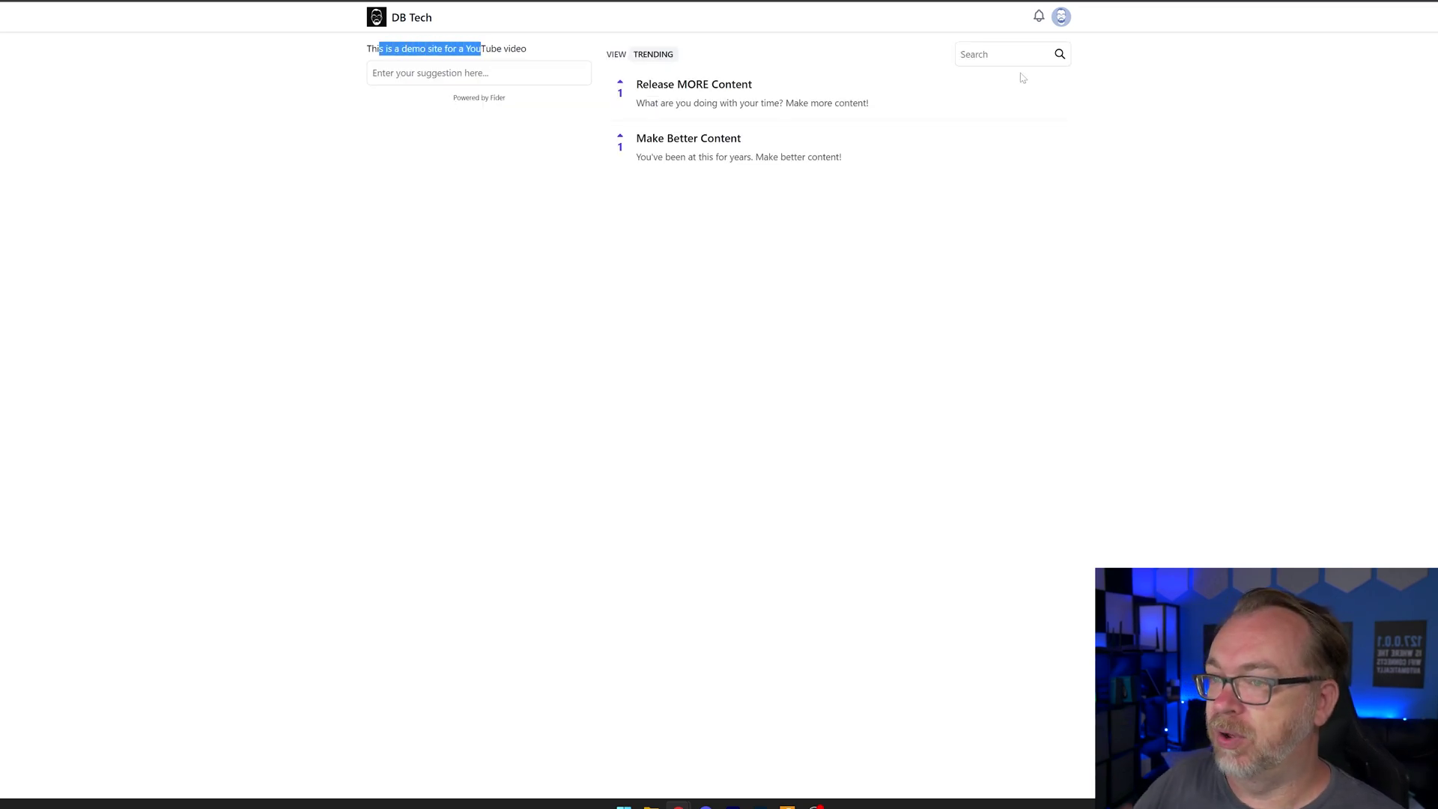
# Go back to Site Settings and bring up the Privacy page
pyautogui.click(1061, 23)
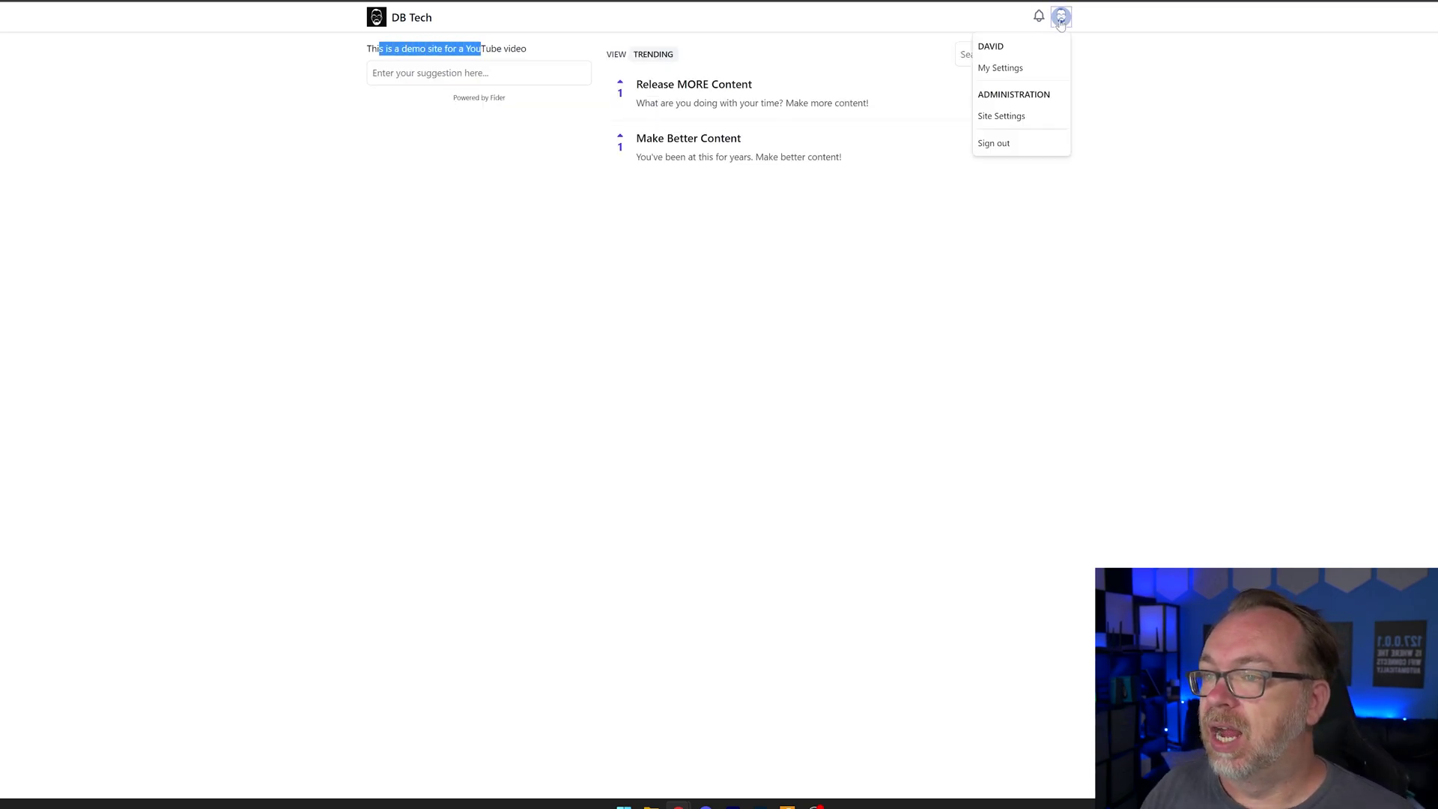
pyautogui.click(1013, 118)
pyautogui.click(382, 137)
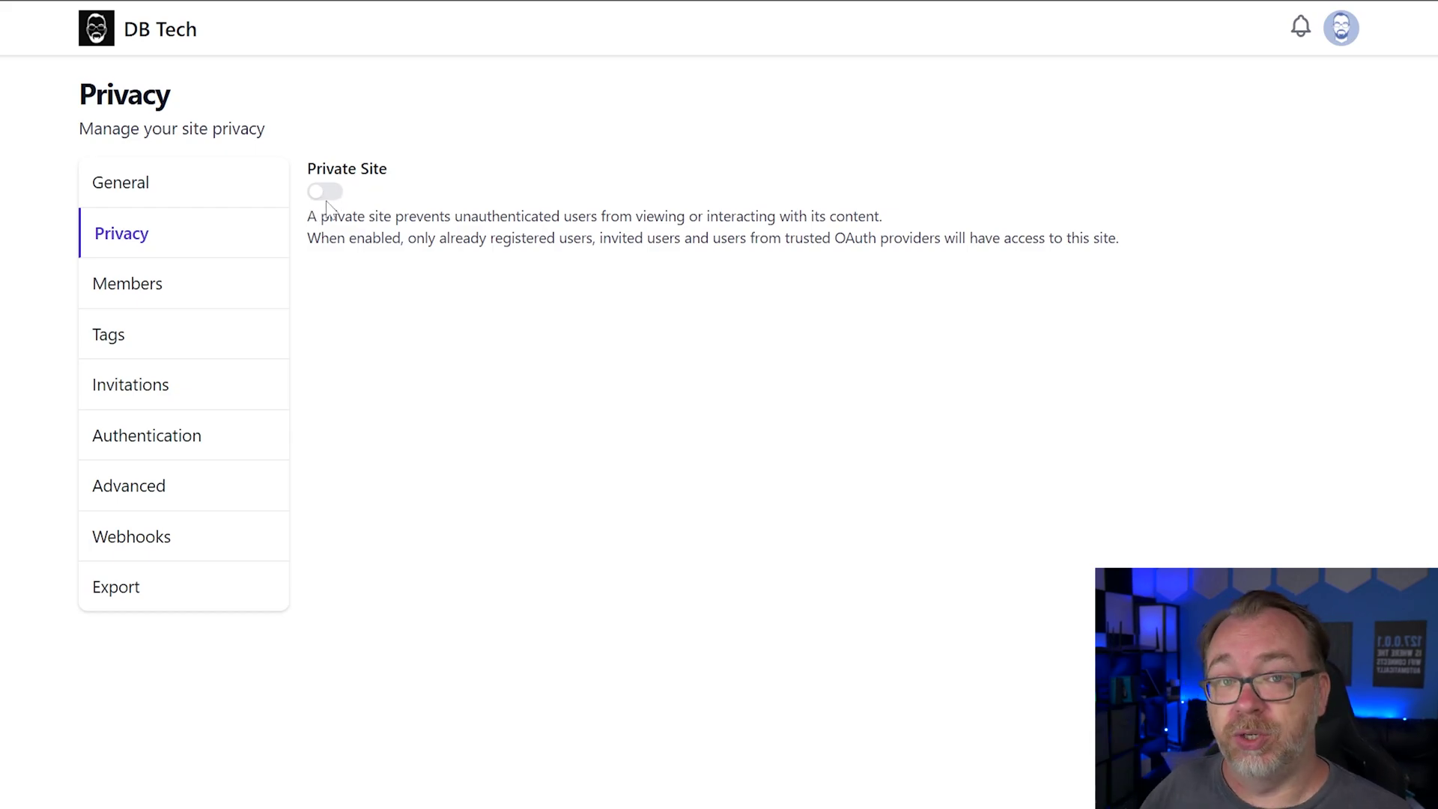
# Look over the Members and Tags pages, then go to the Invitations settings
pyautogui.click(146, 291)
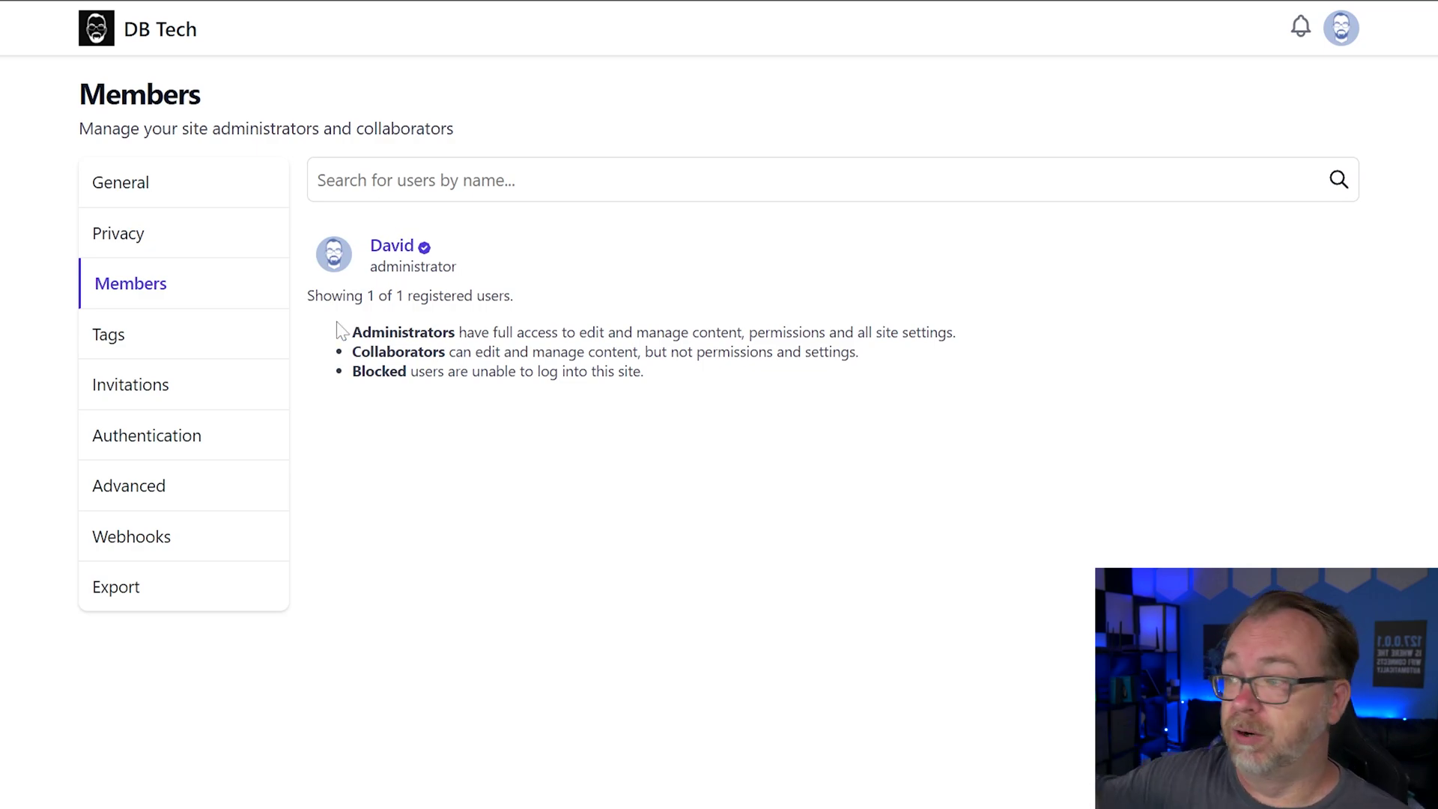
pyautogui.click(165, 330)
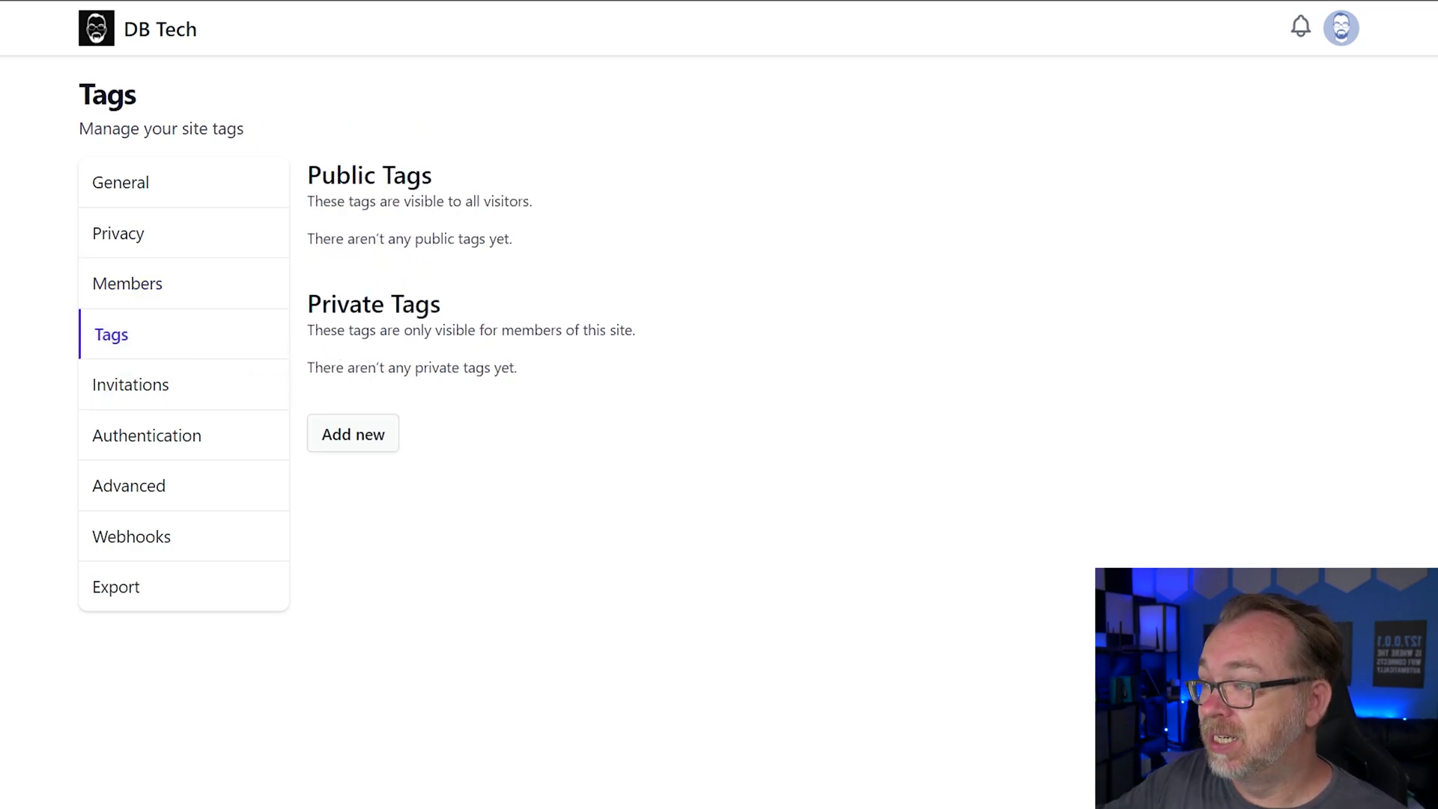
pyautogui.click(370, 436)
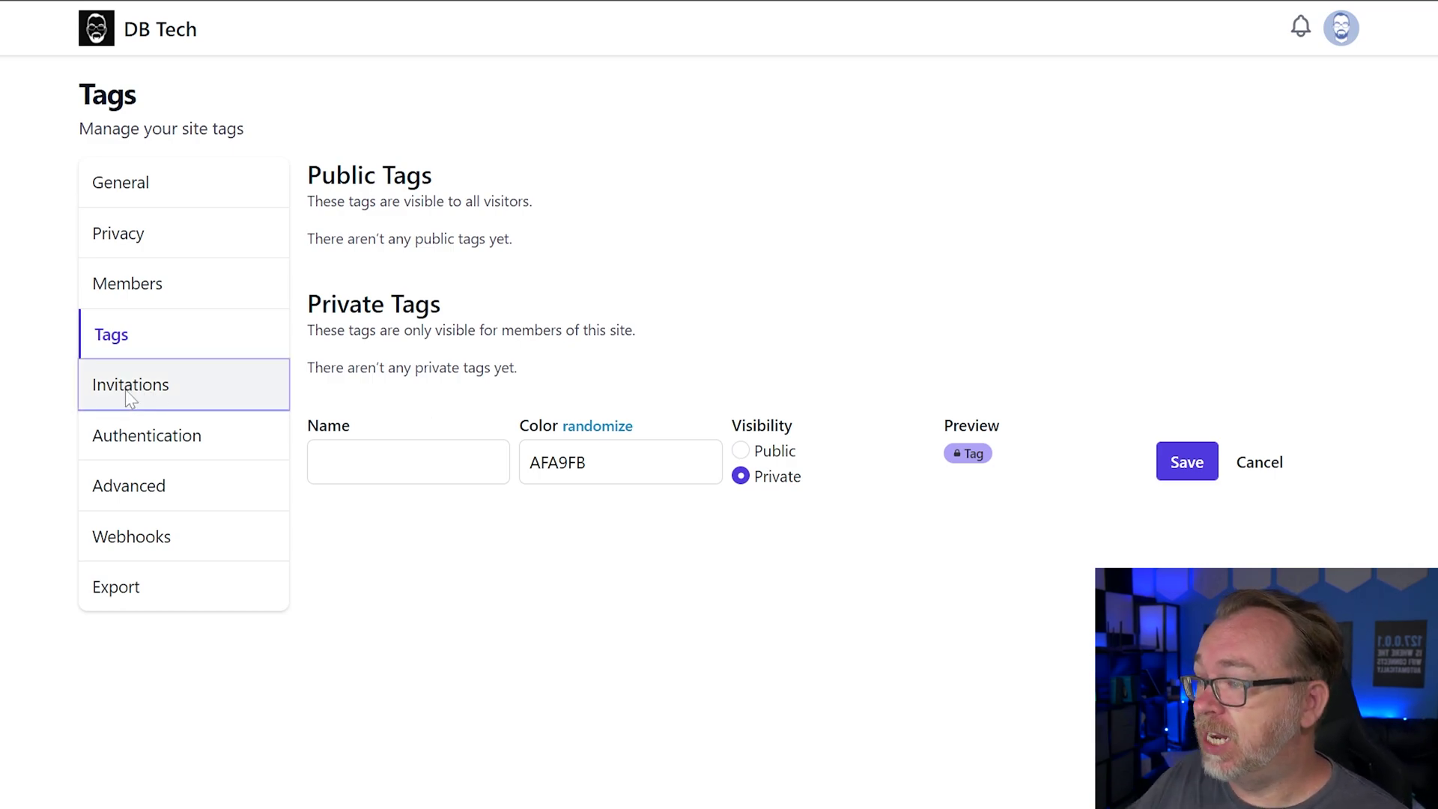
pyautogui.click(176, 384)
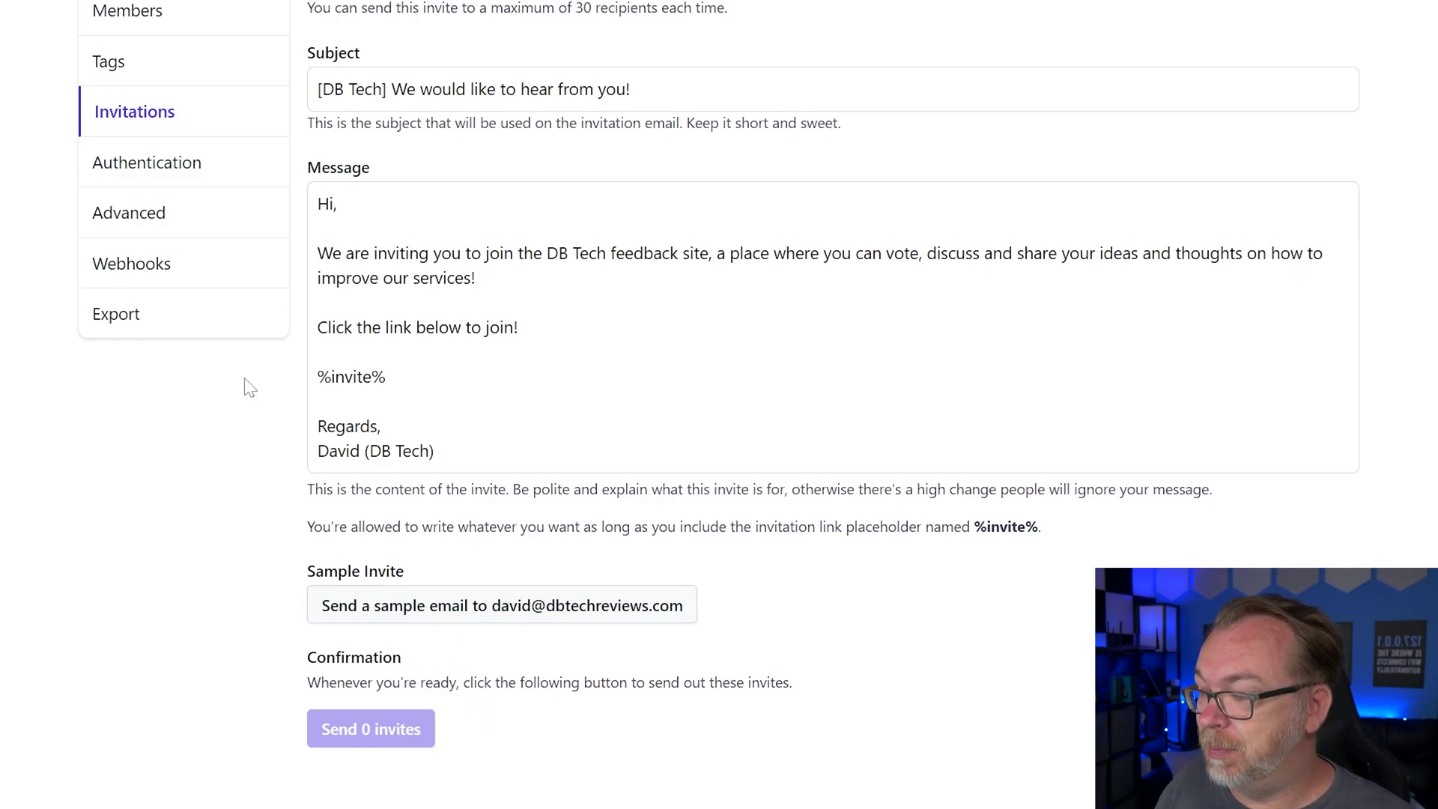
# Visit the Authentication, Advanced custom CSS, Webhooks and Export settings pages in turn
pyautogui.click(99, 163)
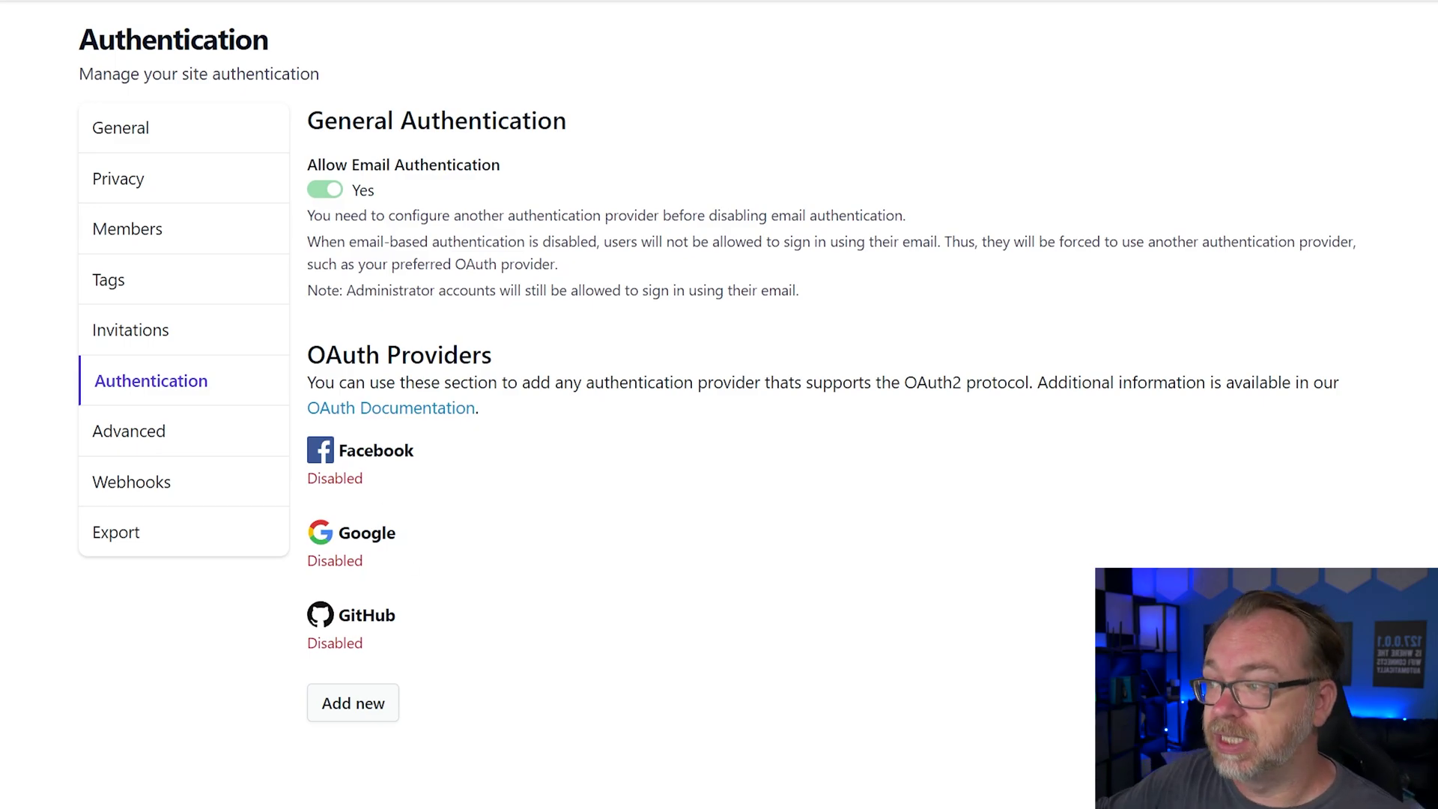
pyautogui.click(152, 445)
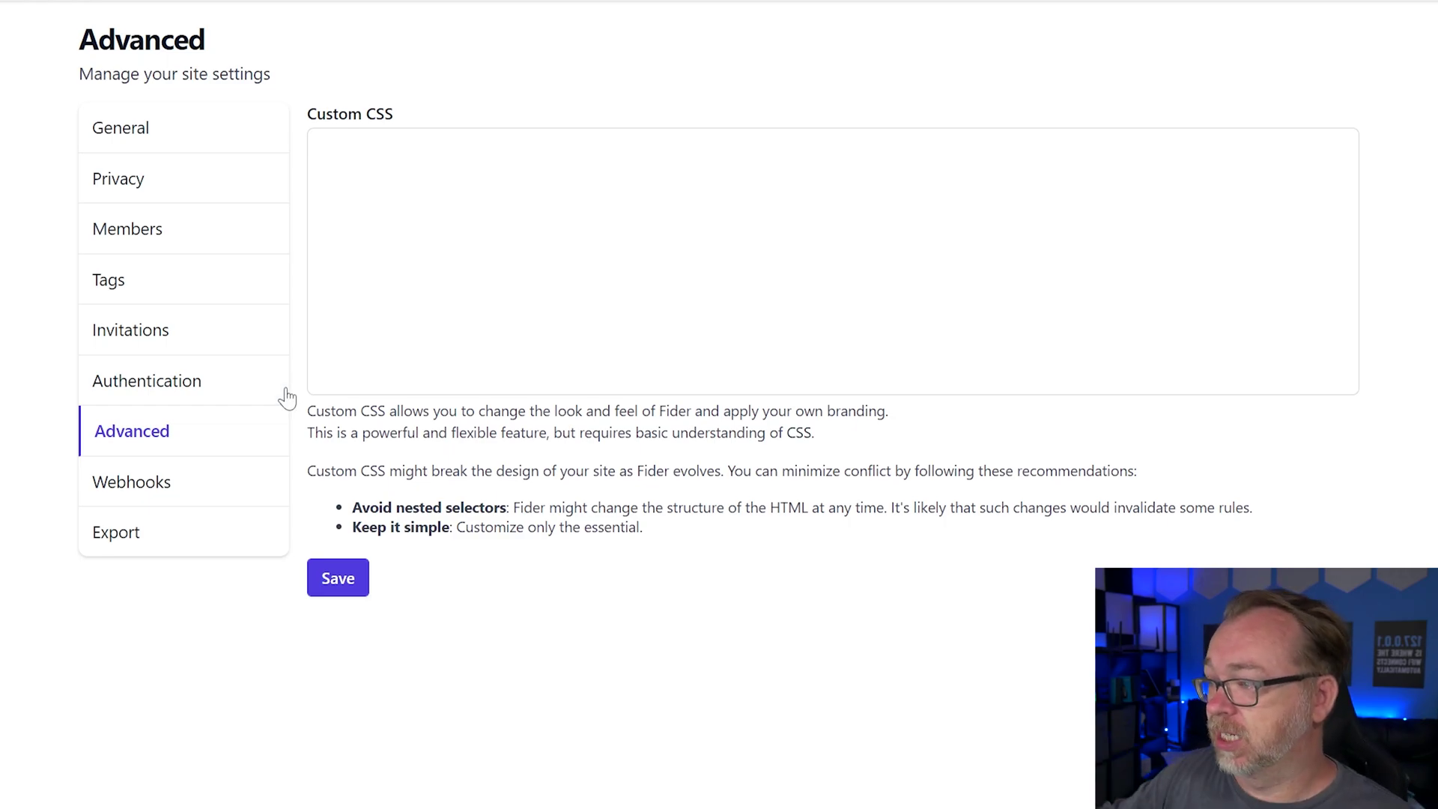
pyautogui.click(187, 483)
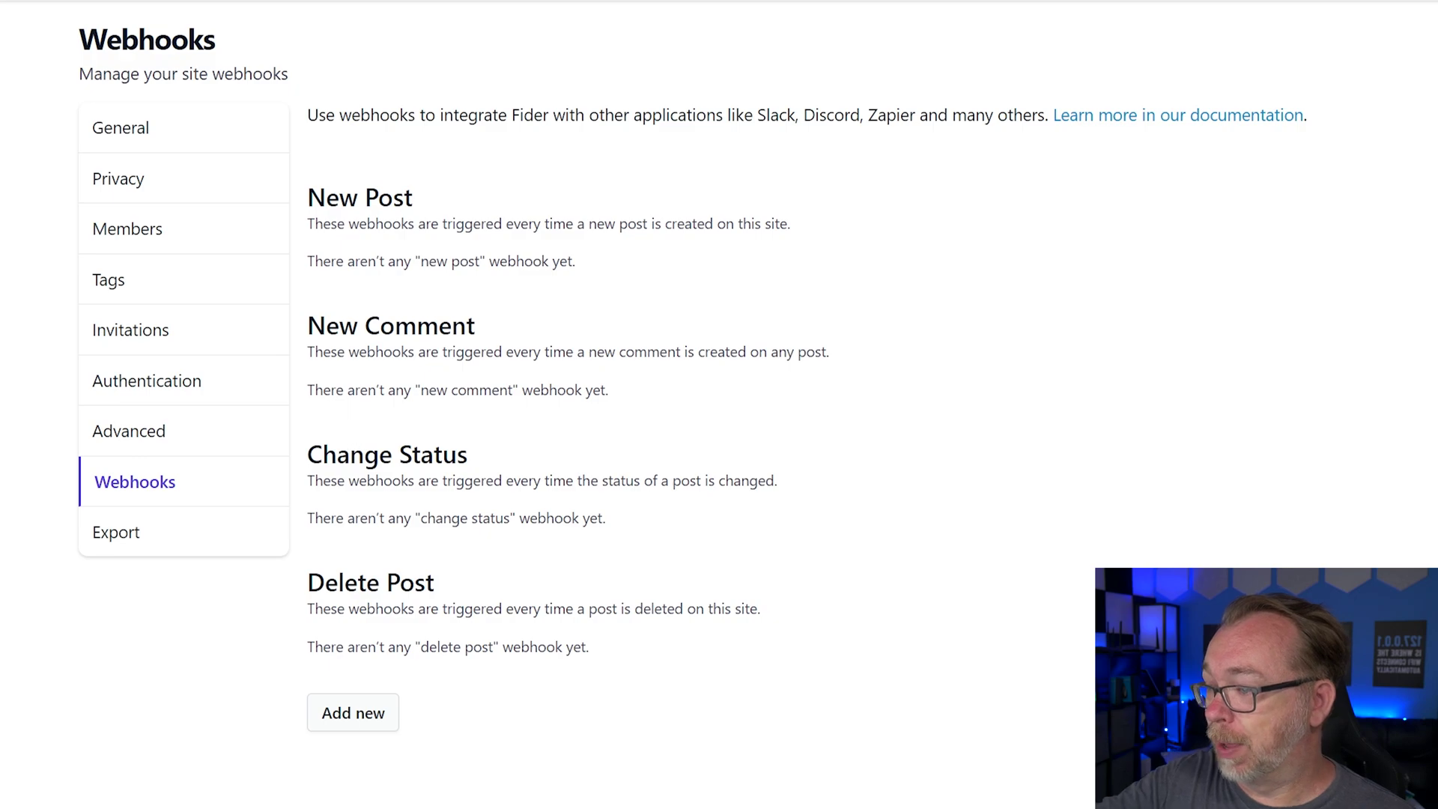
pyautogui.click(144, 552)
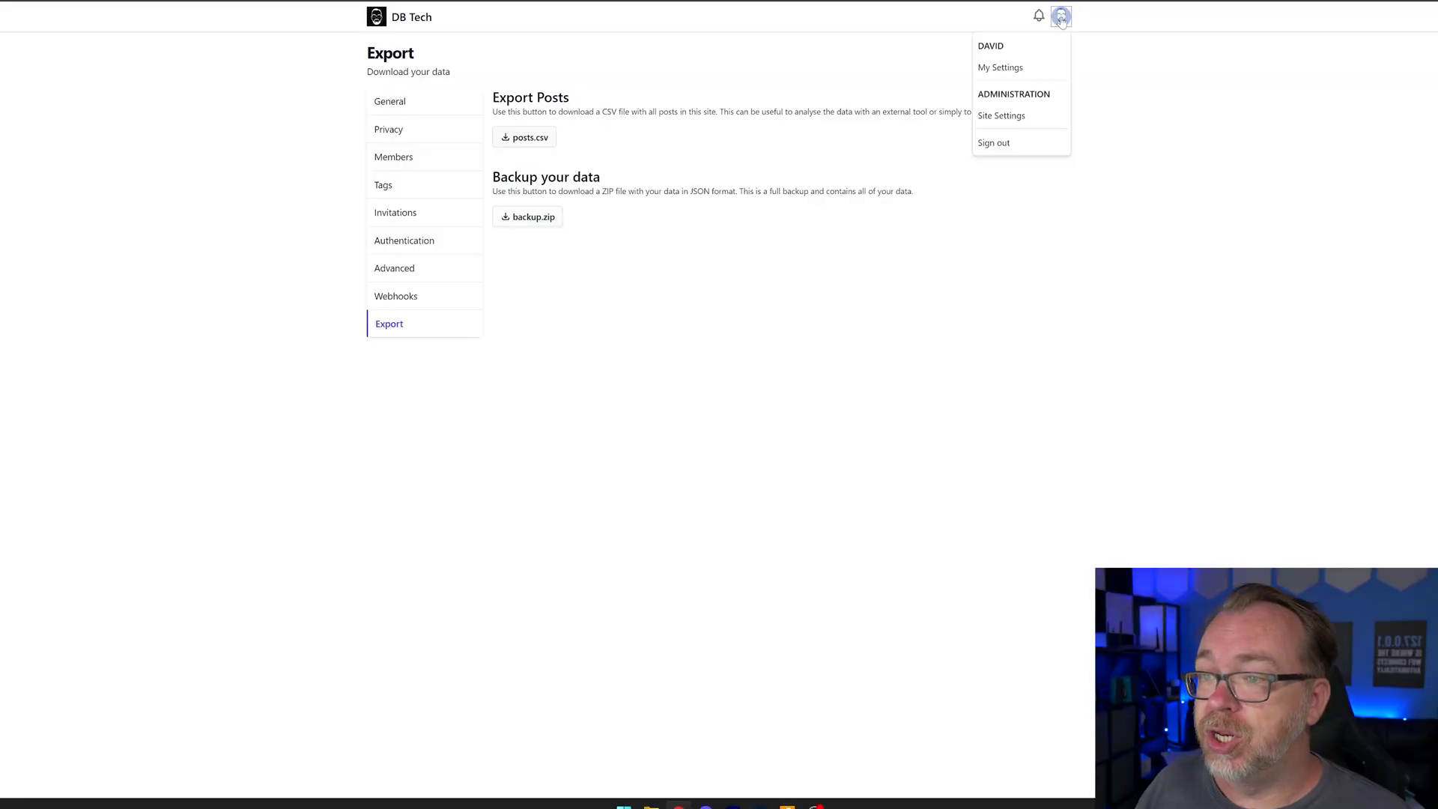
# Sign out, request a sign-in link for the admin email address, and follow the emailed verification link
pyautogui.click(994, 144)
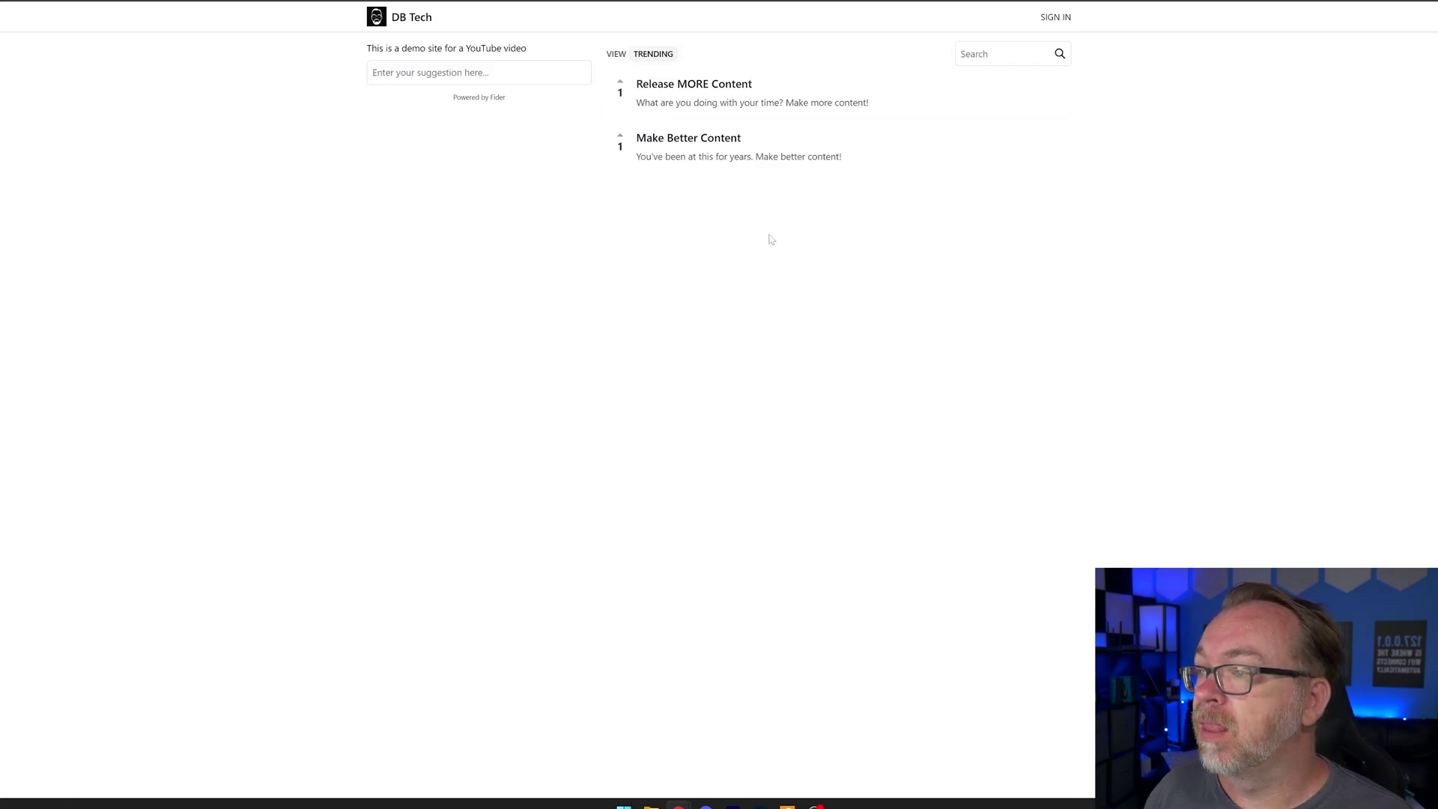
pyautogui.click(1055, 17)
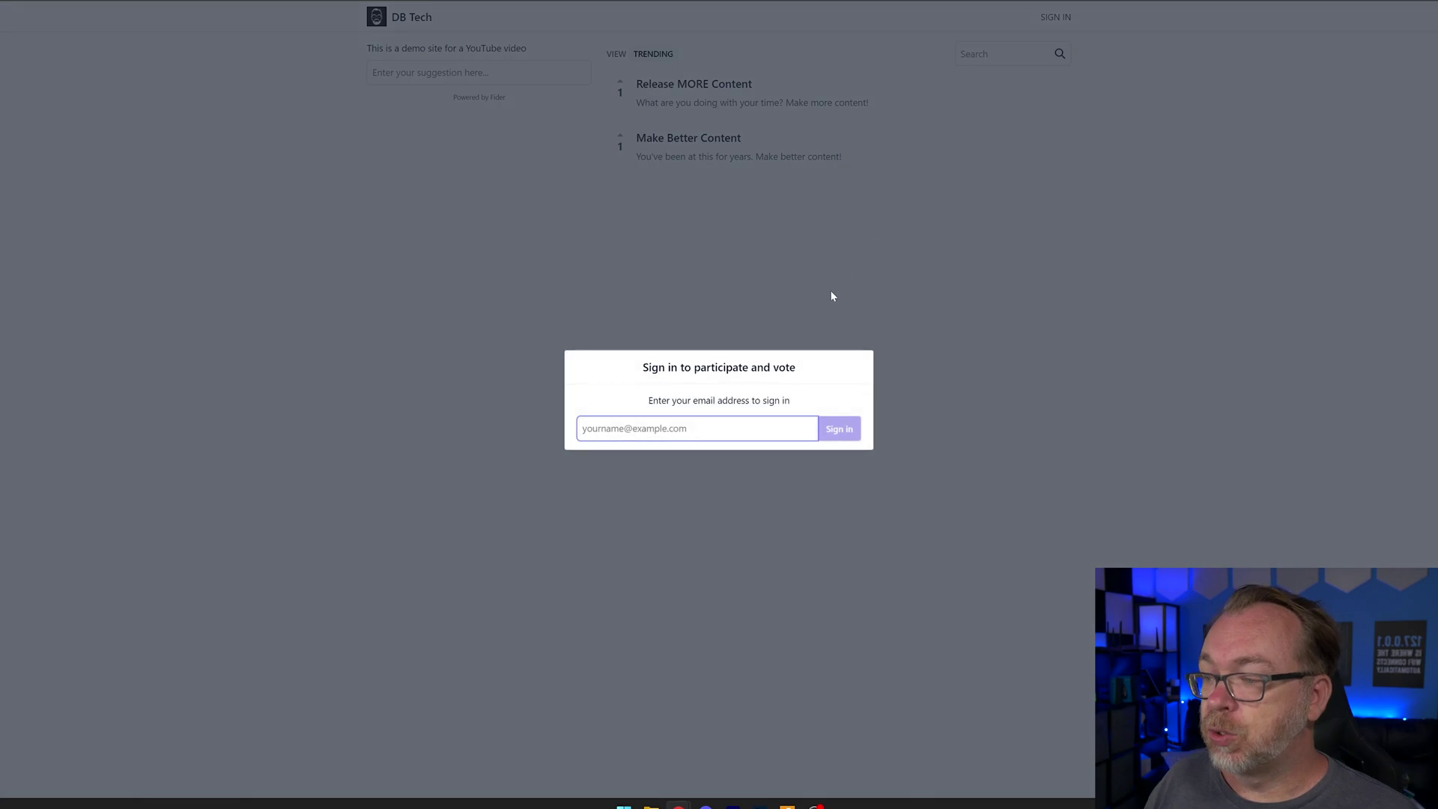
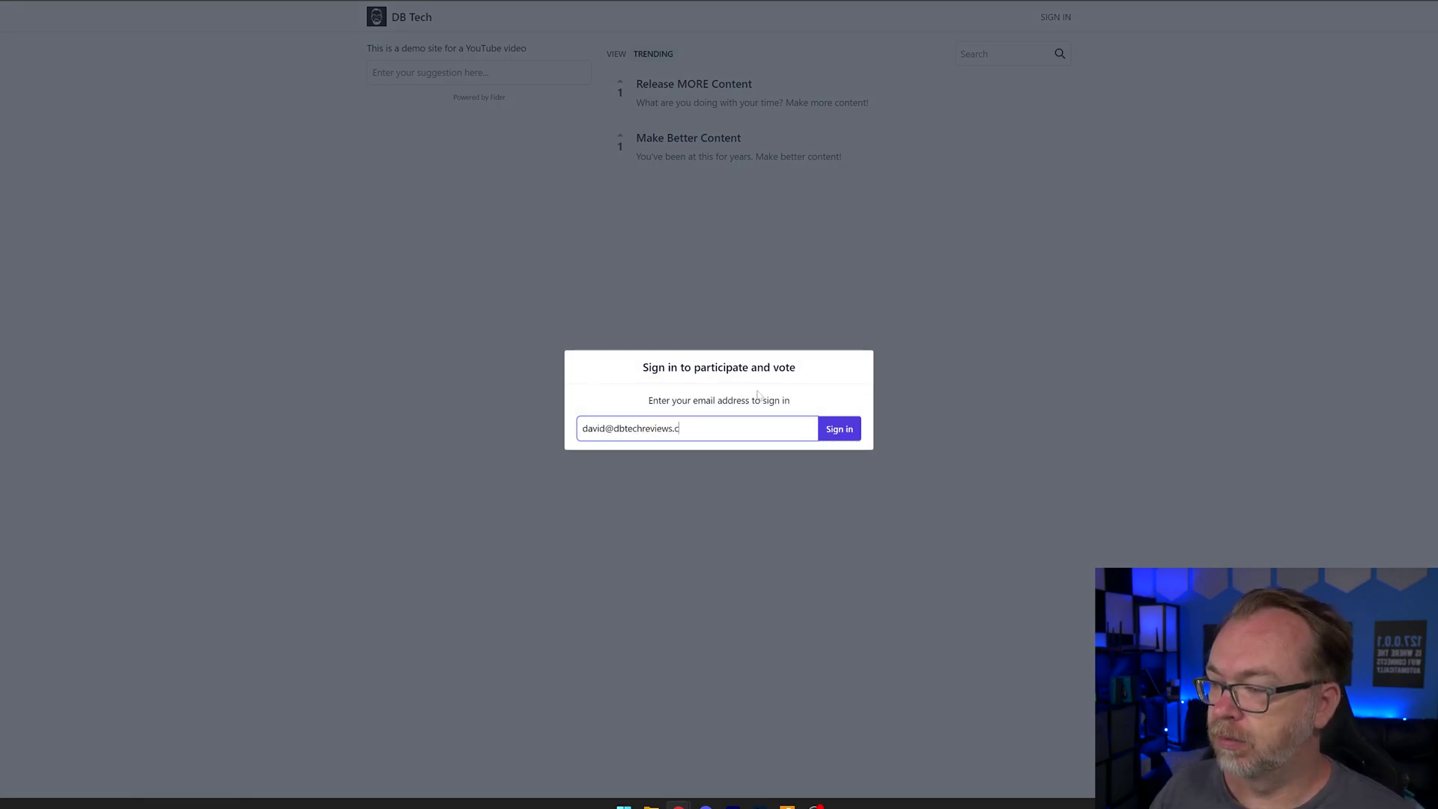
pyautogui.press('Return')
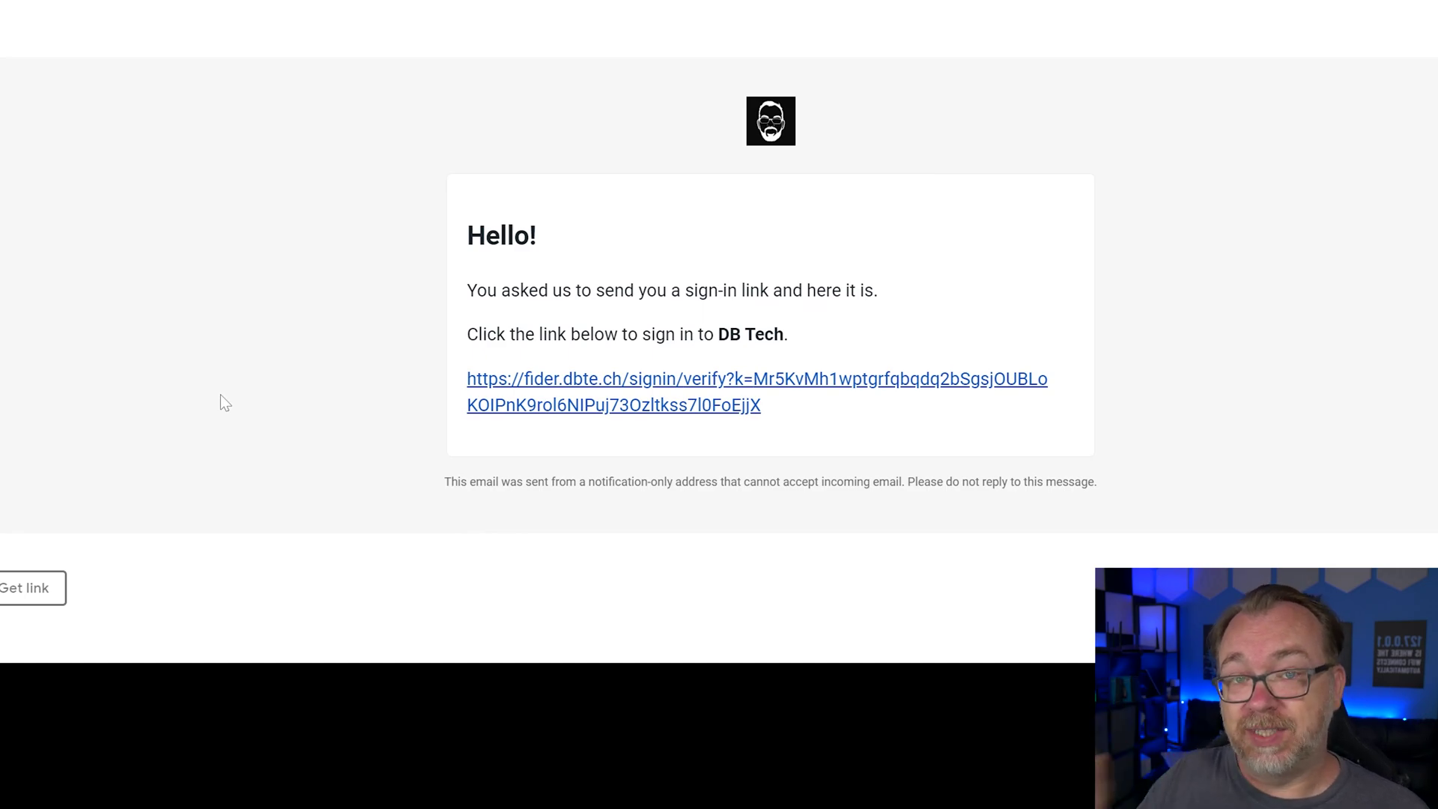
pyautogui.click(542, 397)
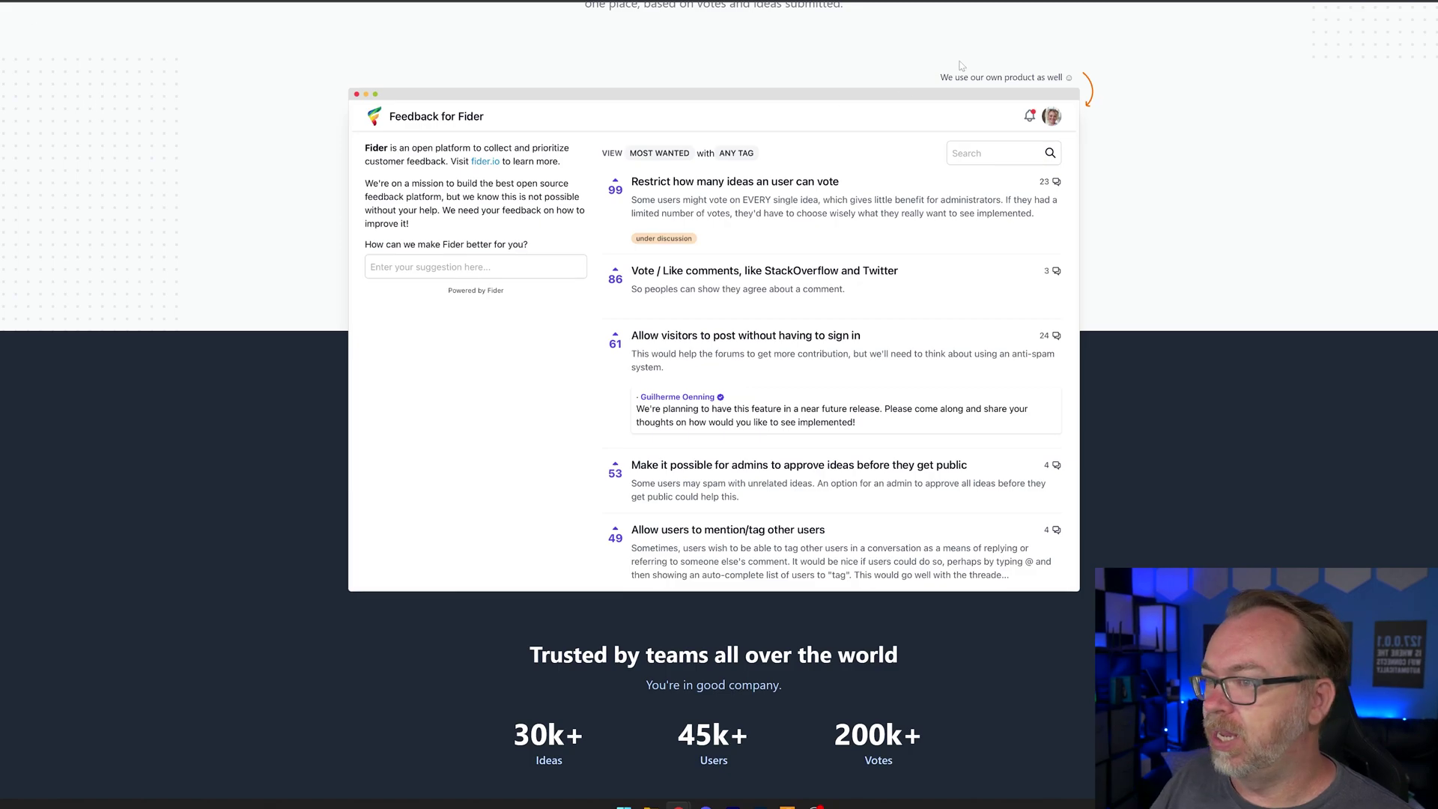
# Go to the Documentation's Deploy with Docker guide and scroll through its docker-compose example
pyautogui.scroll(3, 966, 63)
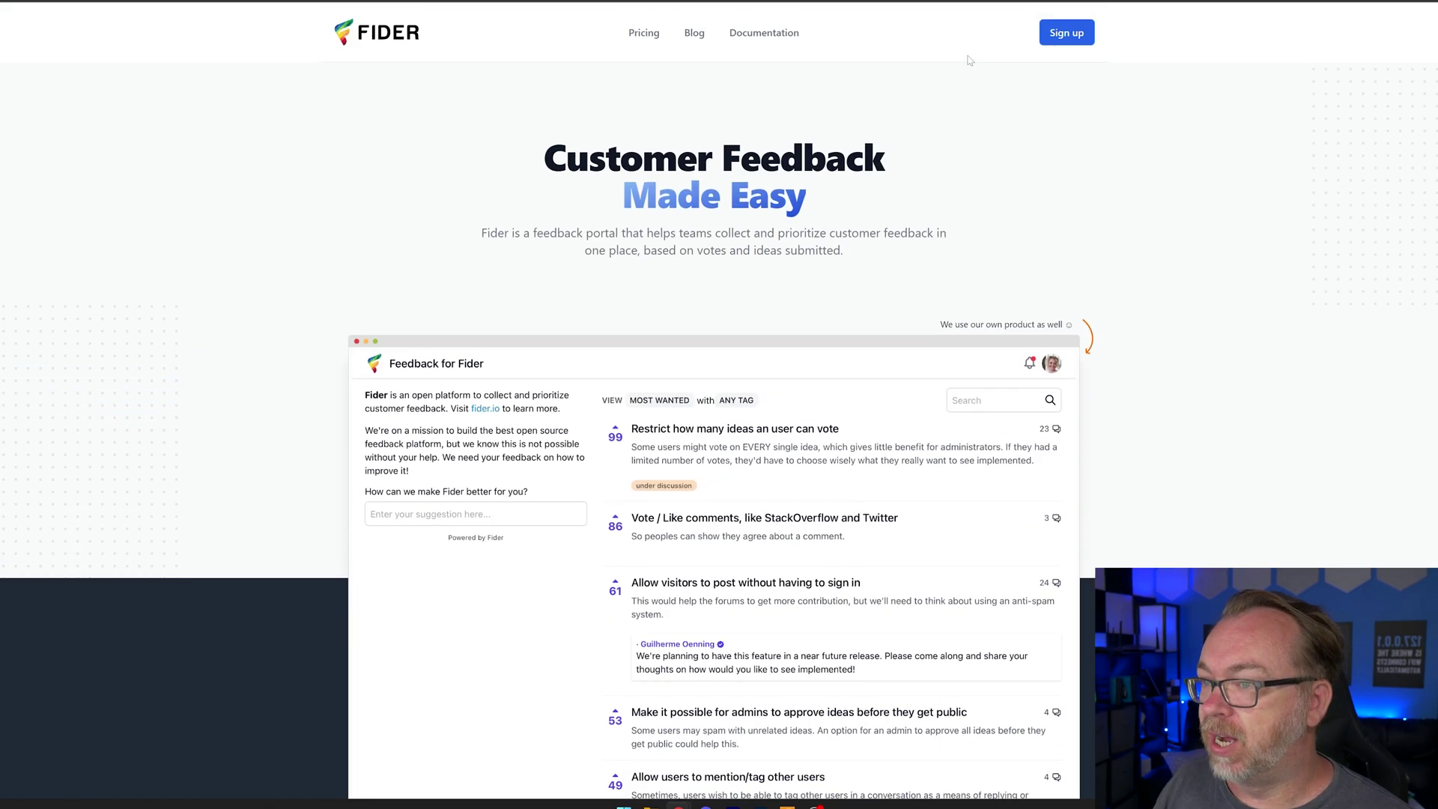
pyautogui.click(756, 33)
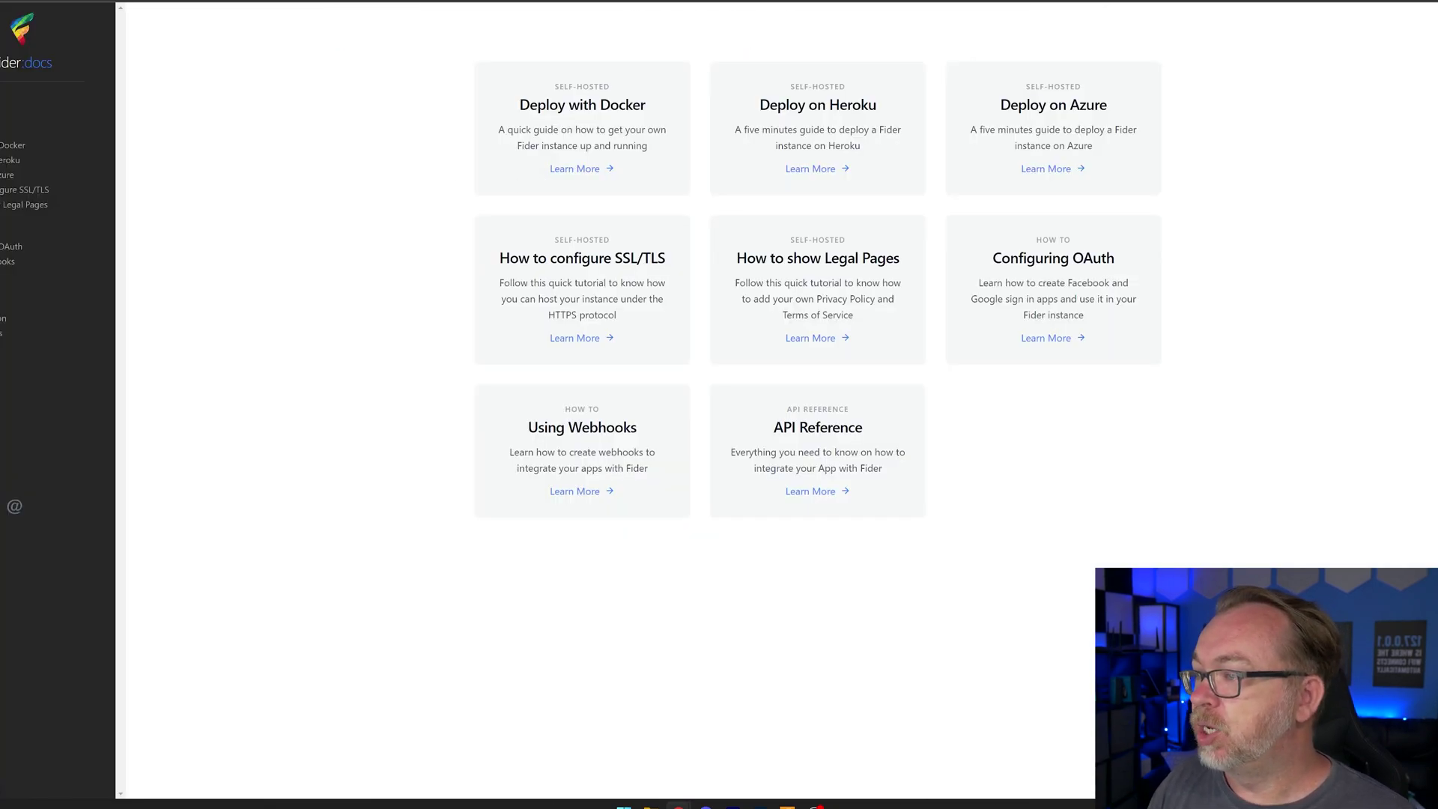
pyautogui.click(582, 167)
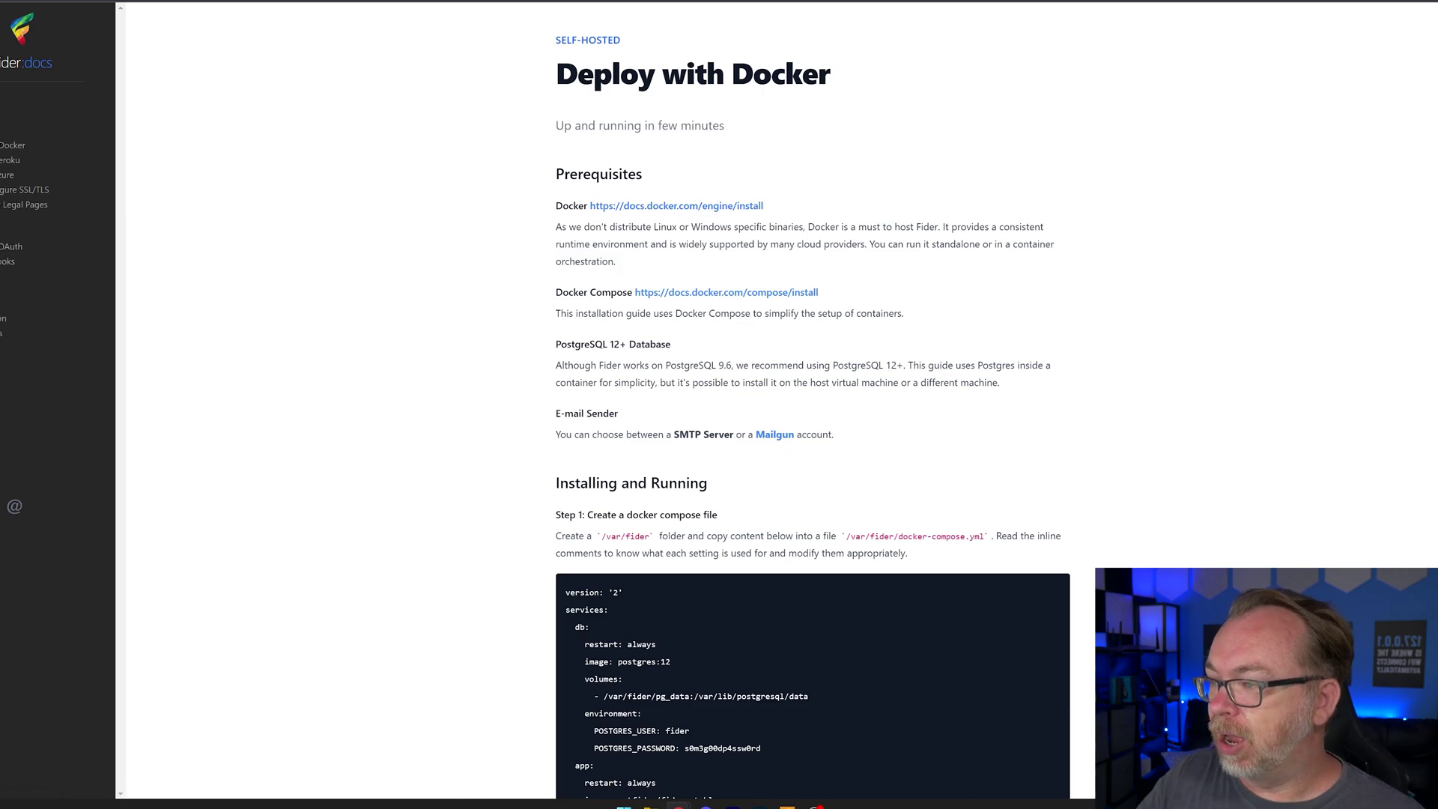
pyautogui.scroll(-1, 813, 397)
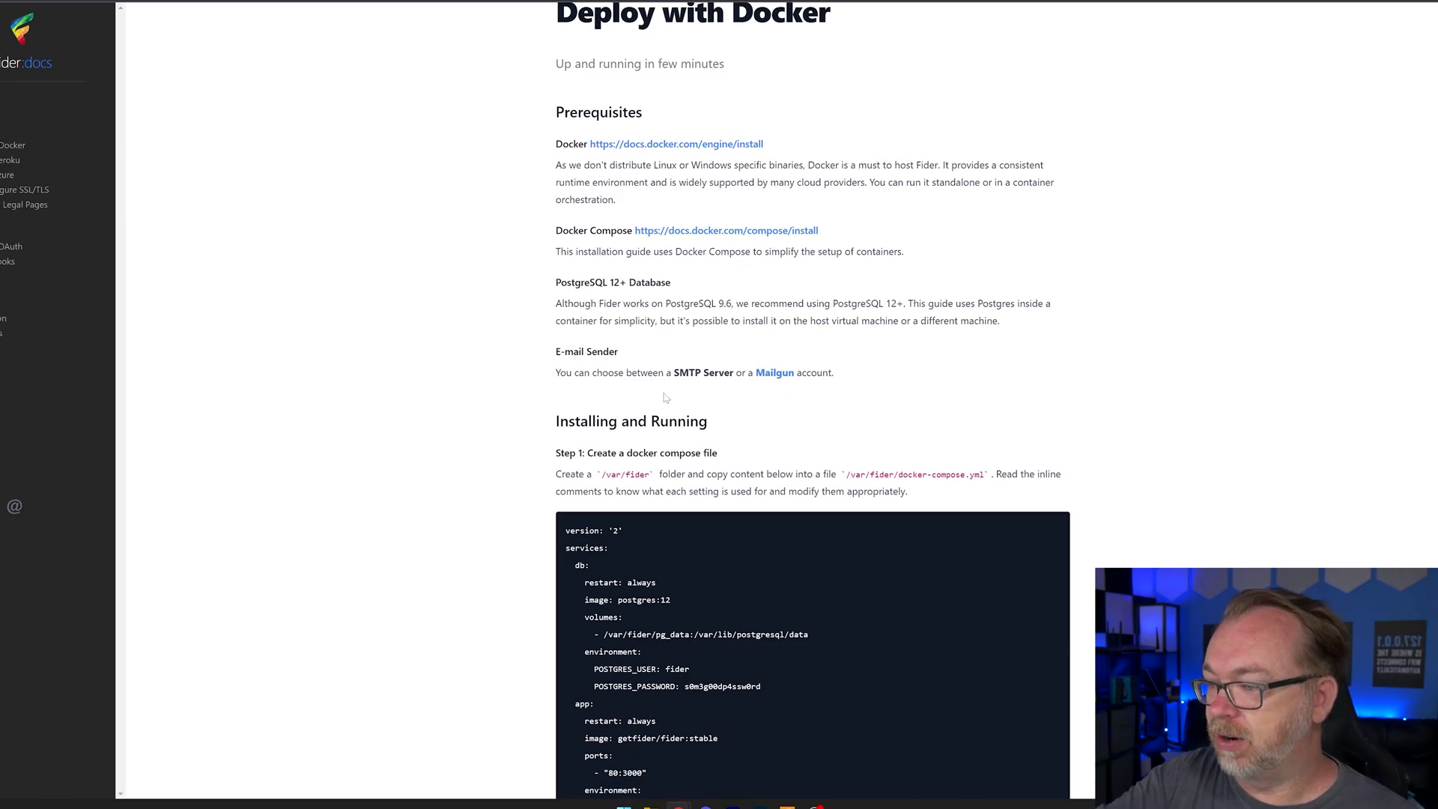
pyautogui.scroll(-6, 718, 372)
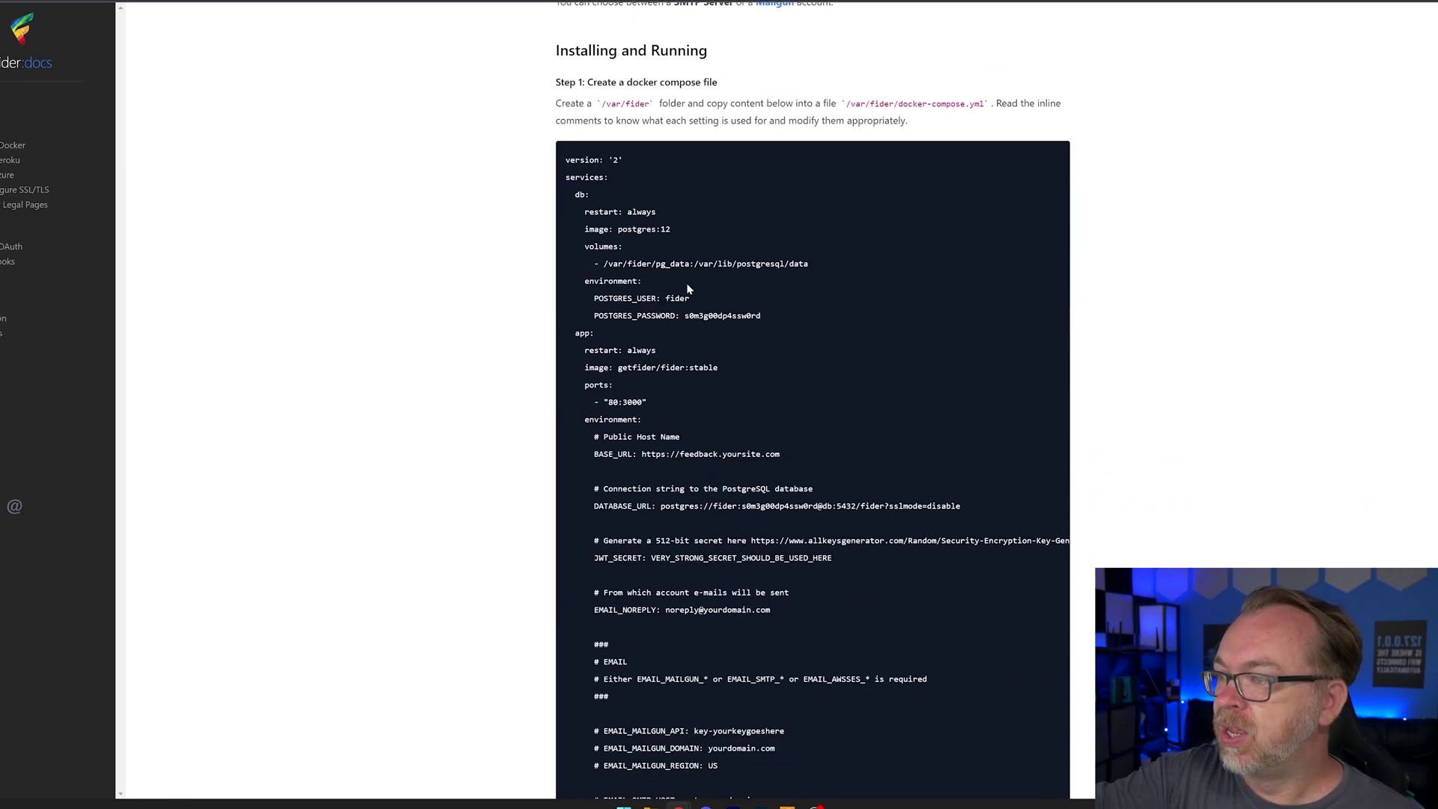
pyautogui.scroll(-5, 687, 289)
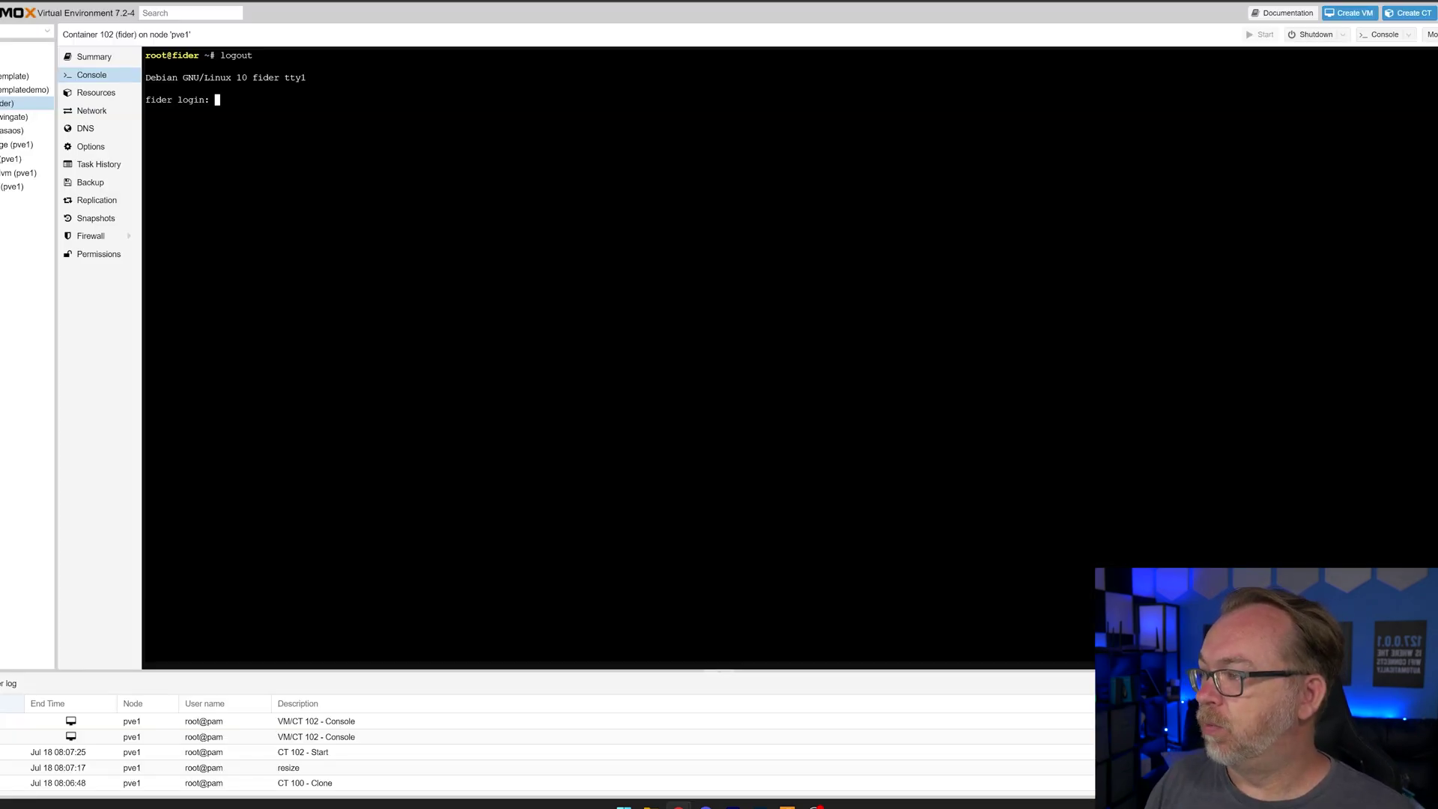
# Log in to the fider container console as root and run ls in the home folder
pyautogui.write('root')
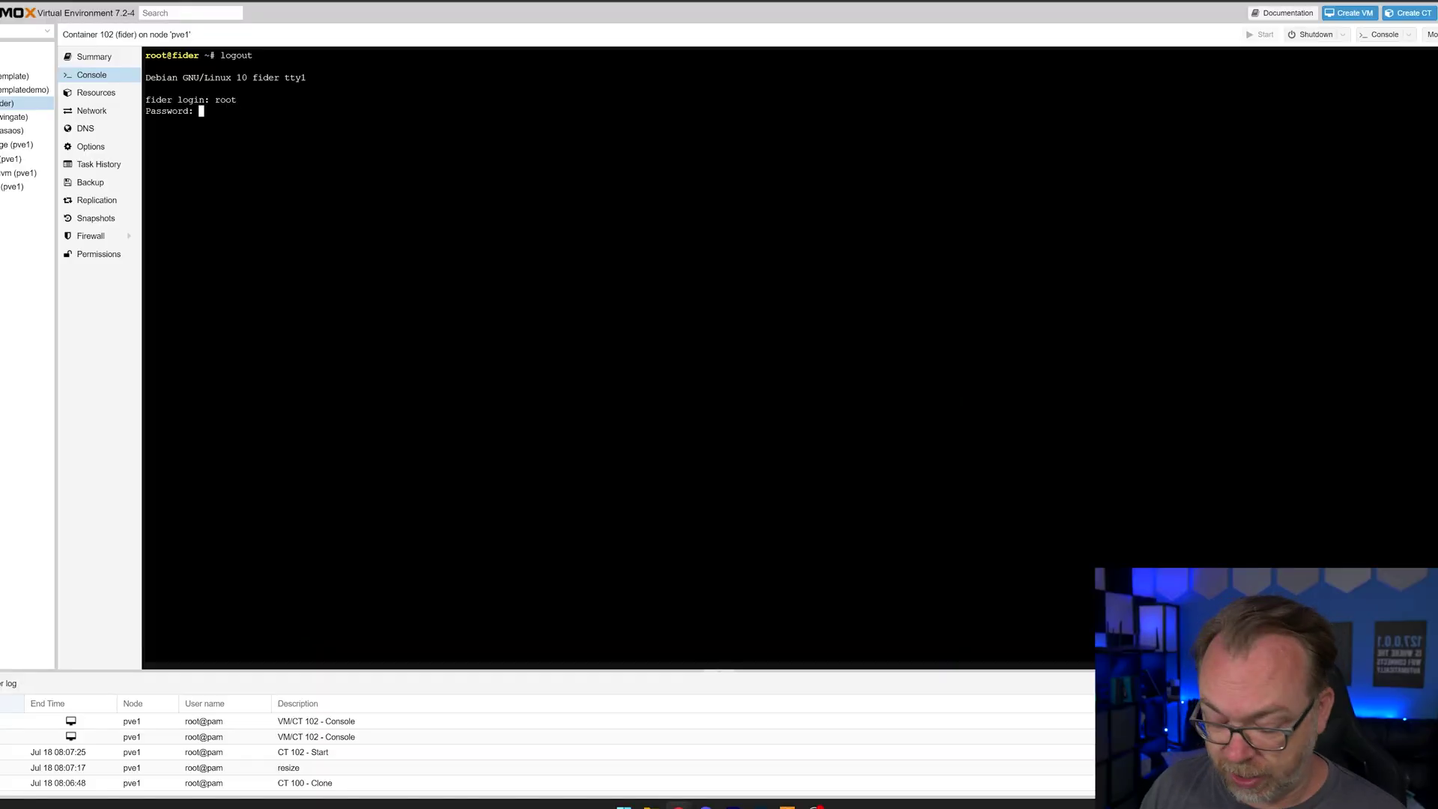
pyautogui.press('Return')
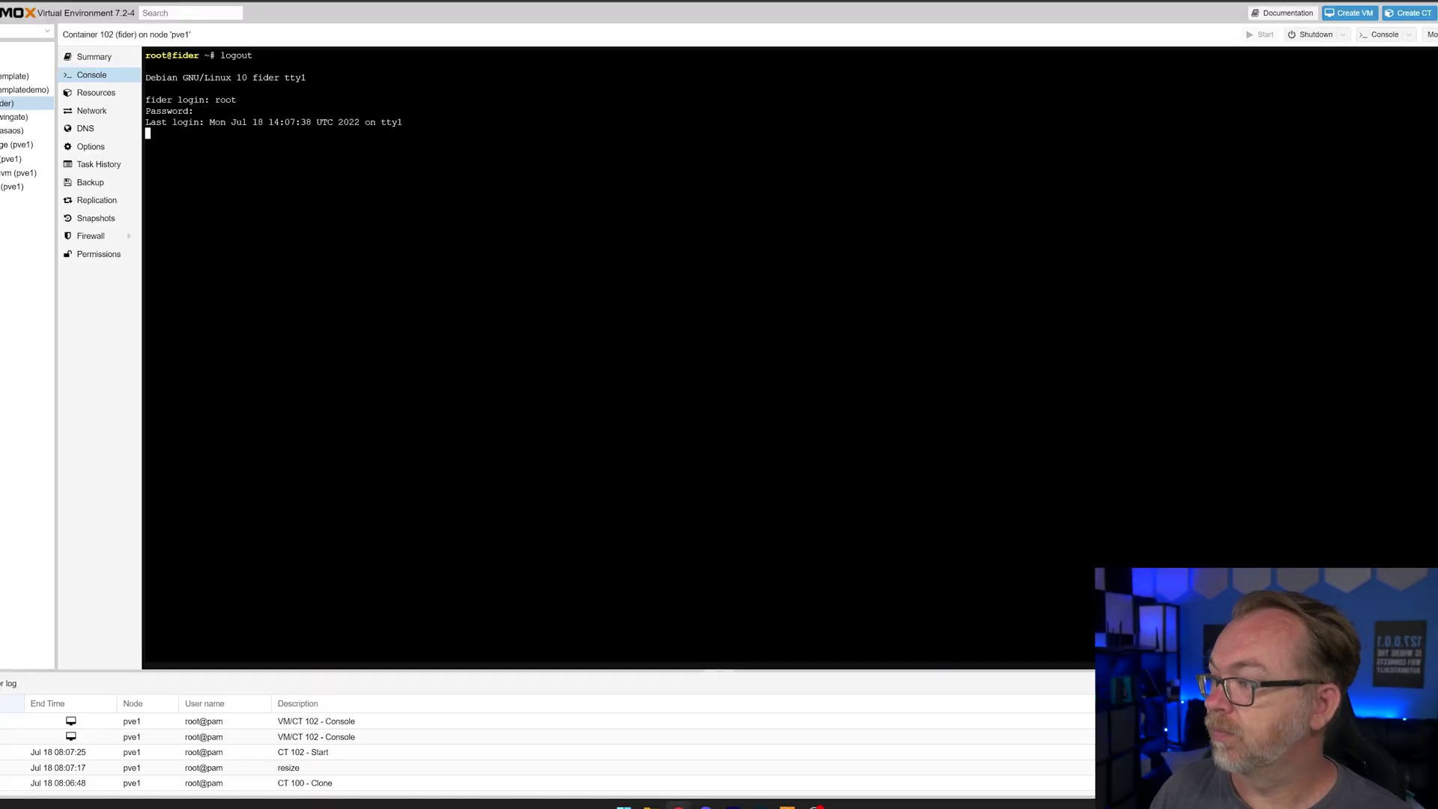
pyautogui.write('nan')
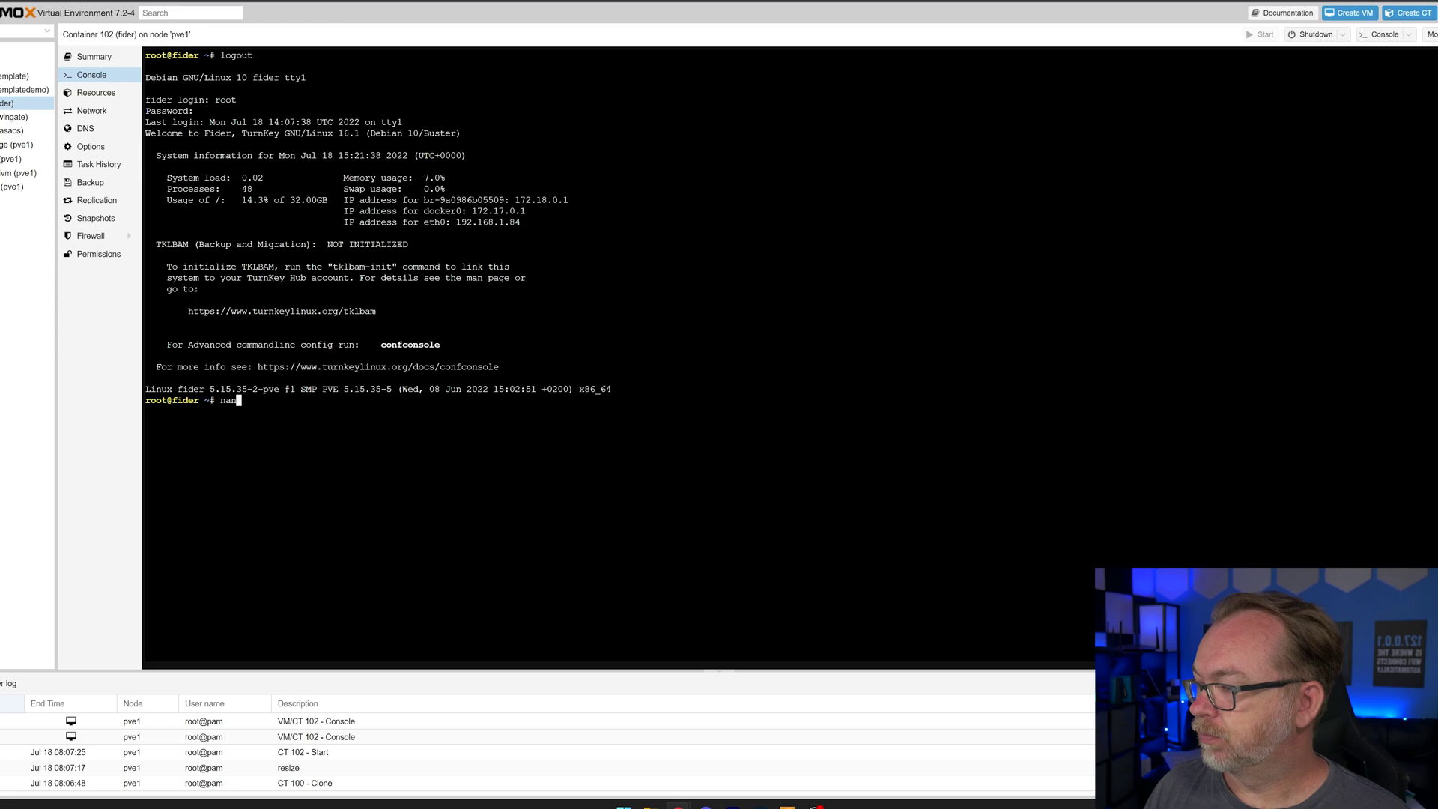
pyautogui.press('BackSpace')
pyautogui.press('BackSpace')
pyautogui.press('BackSpace')
pyautogui.press('BackSpace')
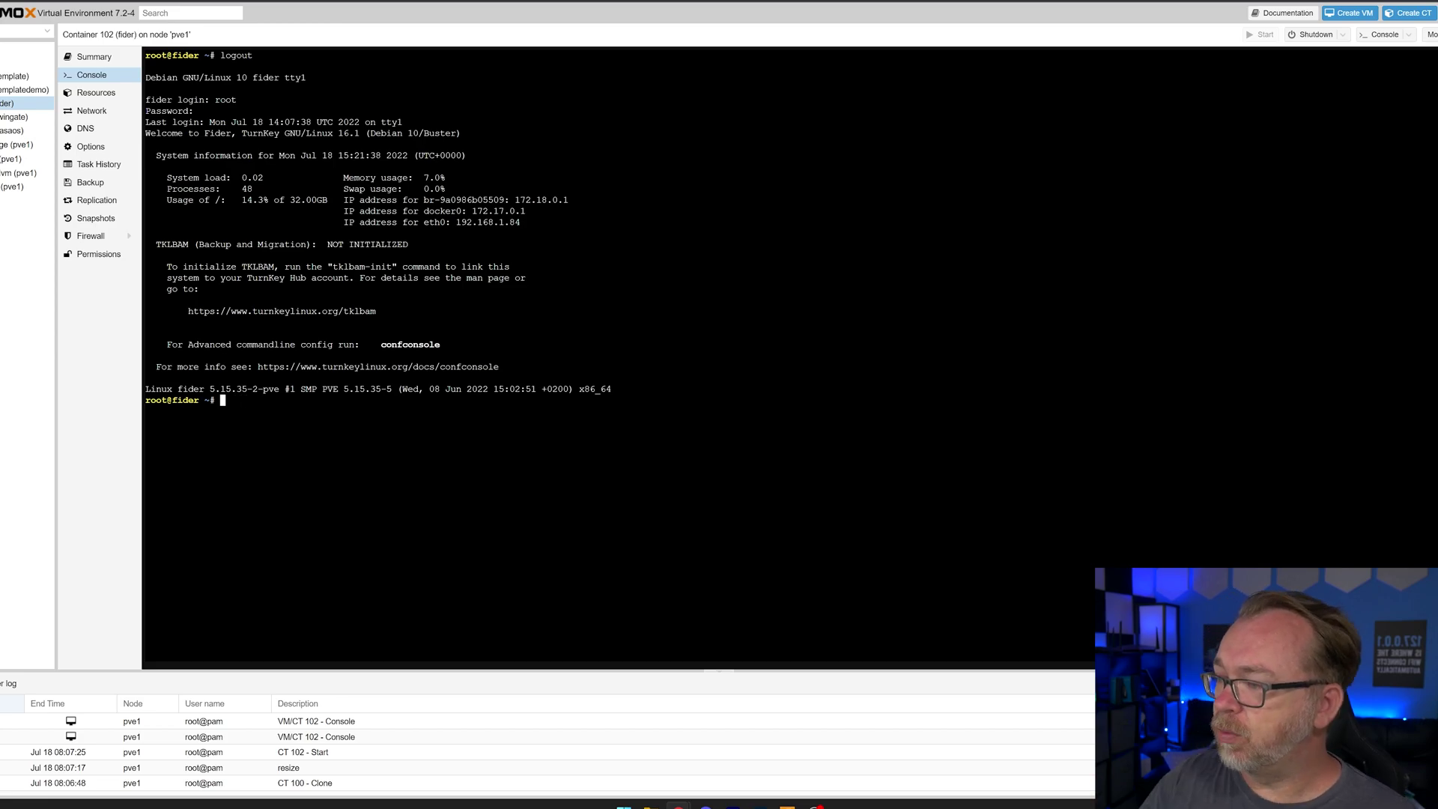
pyautogui.write('ls')
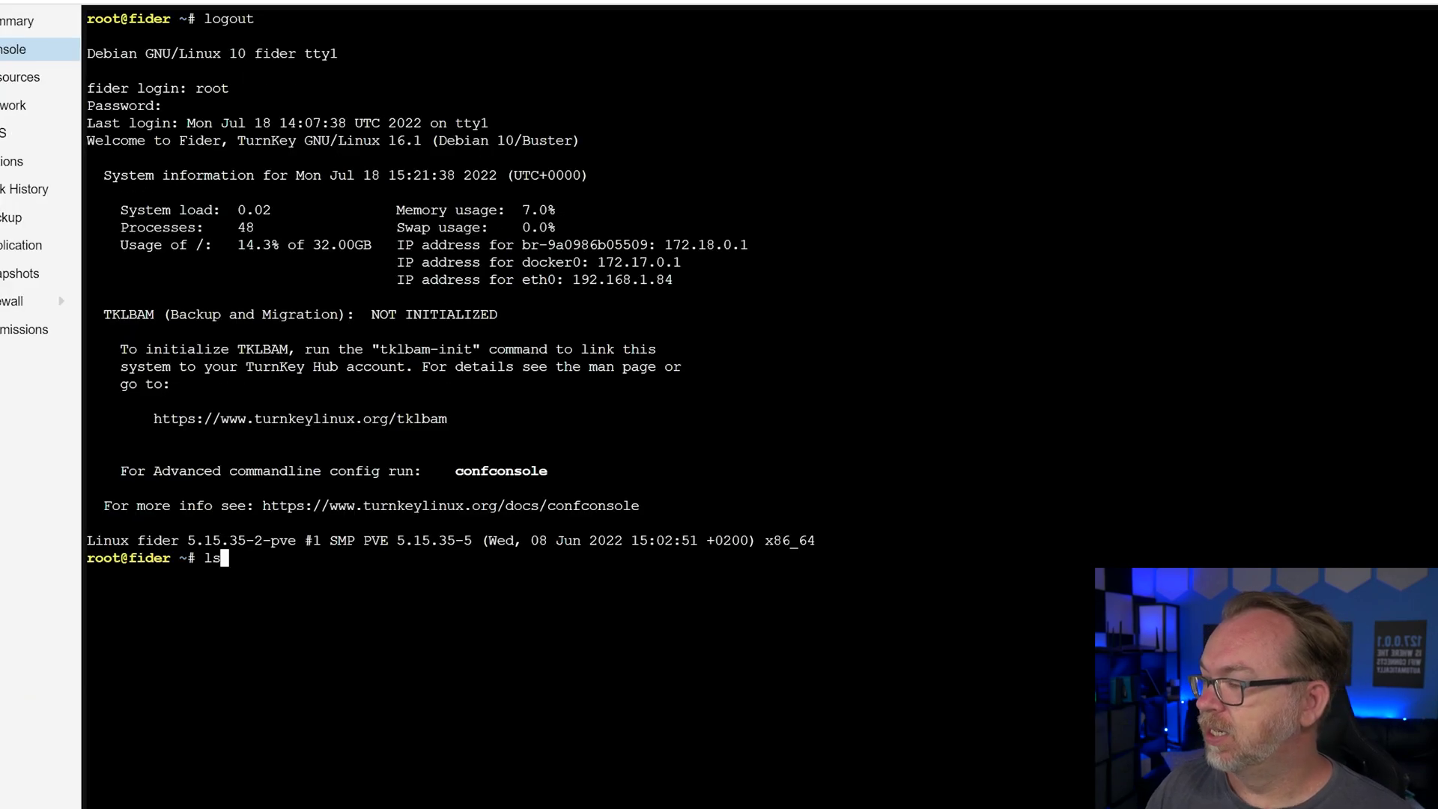
pyautogui.press('Return')
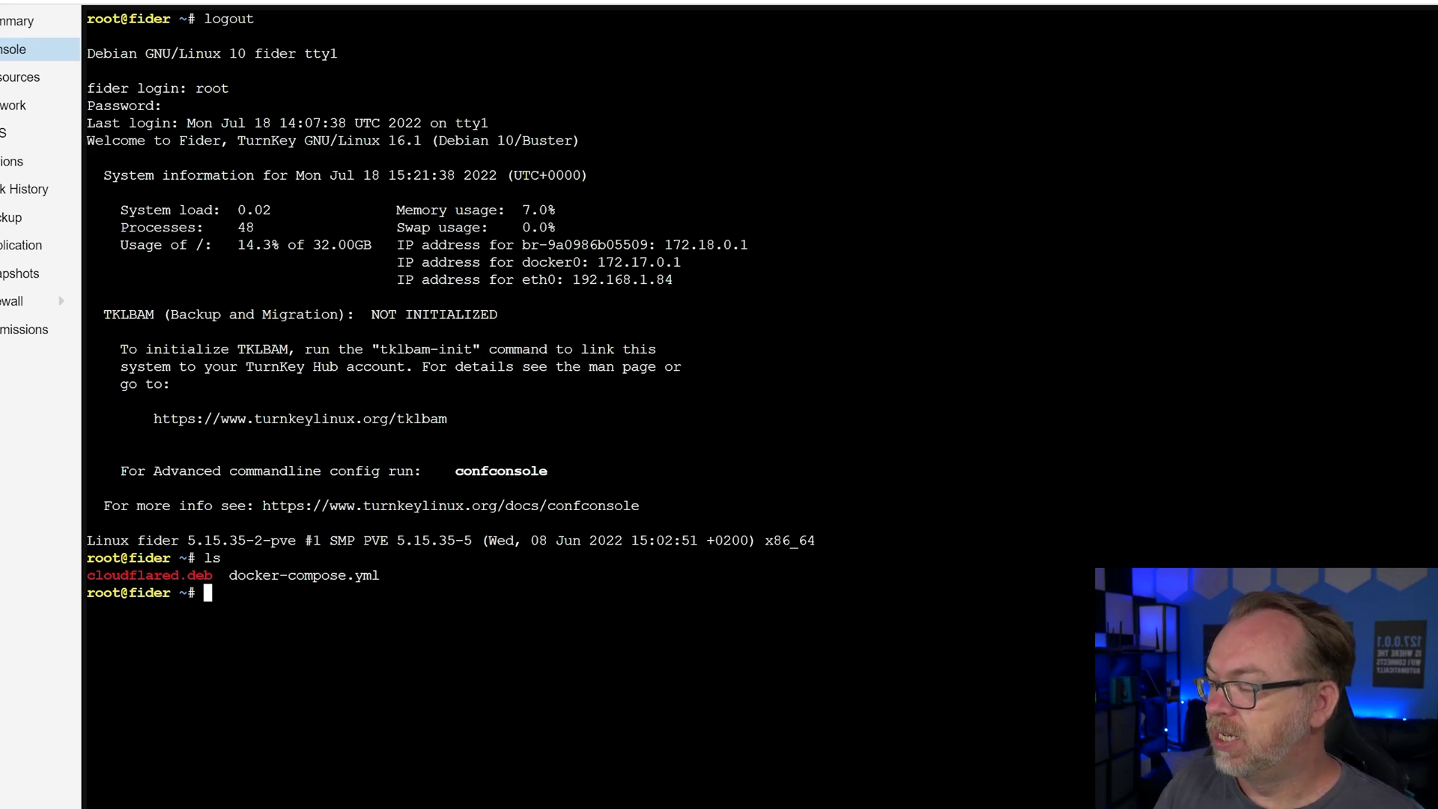
# Open docker-compose.yml in nano from the fider container's console to review its settings
pyautogui.write('nna')
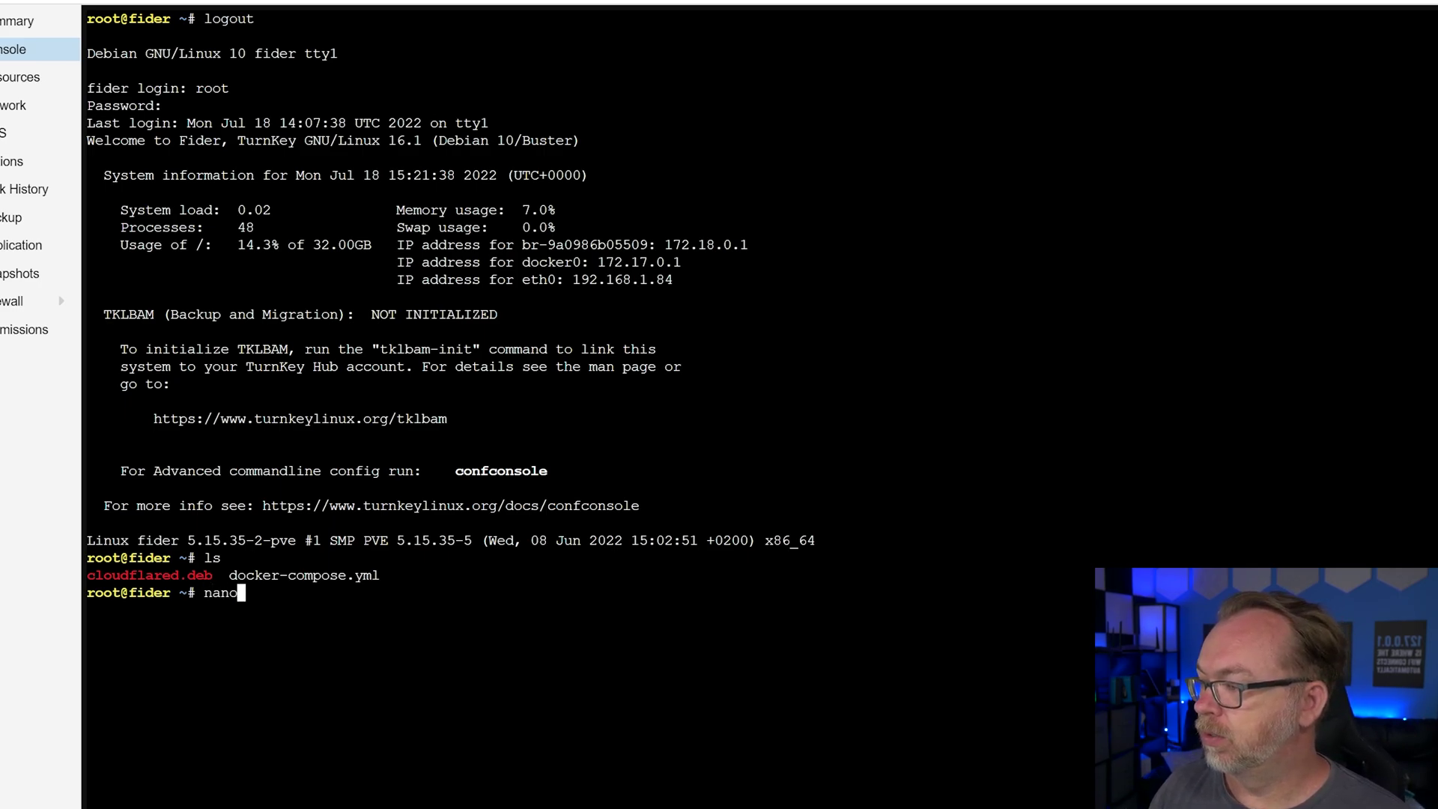
pyautogui.press('Return')
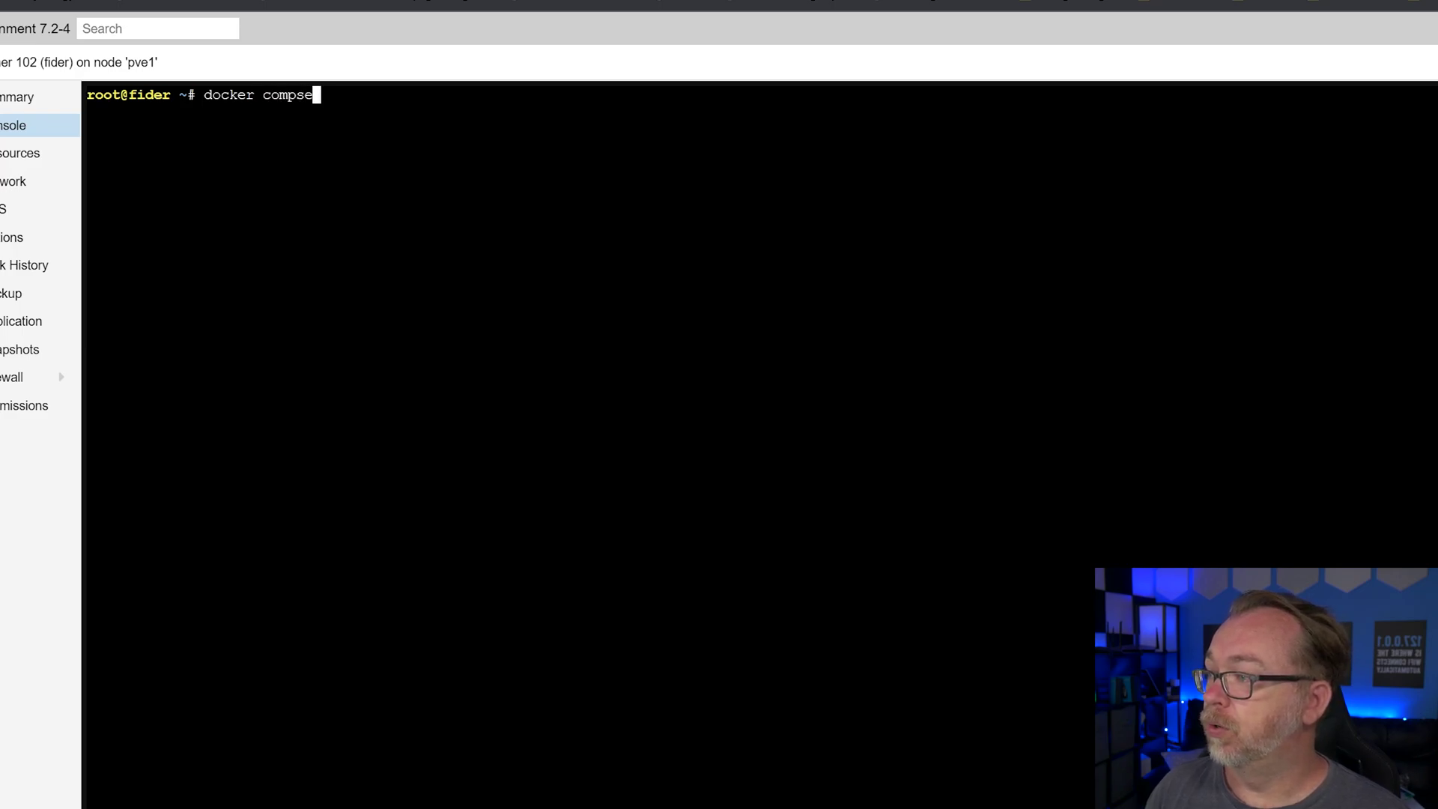
# Run 'docker compose up -d' to recreate the root-db-1 and root-app-1 containers in the background
pyautogui.write('-d')
pyautogui.press('Return')
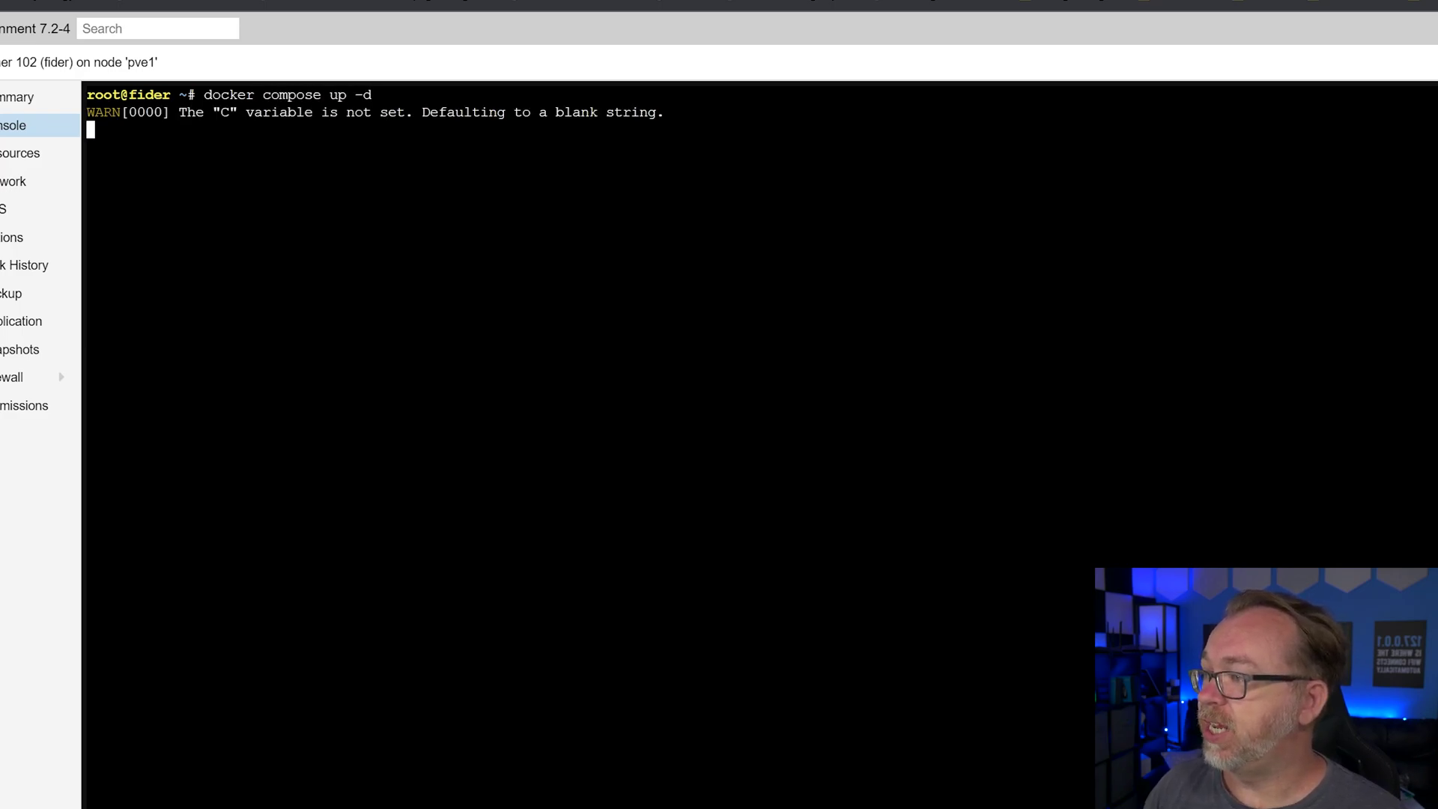